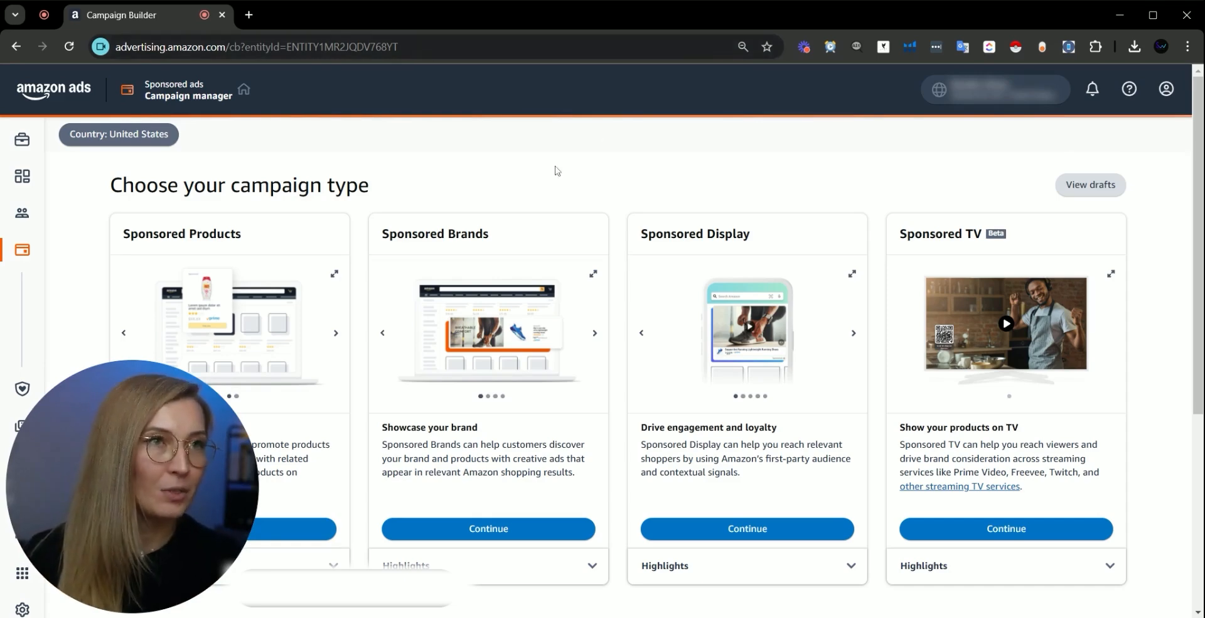
Step: Start a Sponsored Products campaign and choose to set the automatic targeting bids by targeting group
click(285, 537)
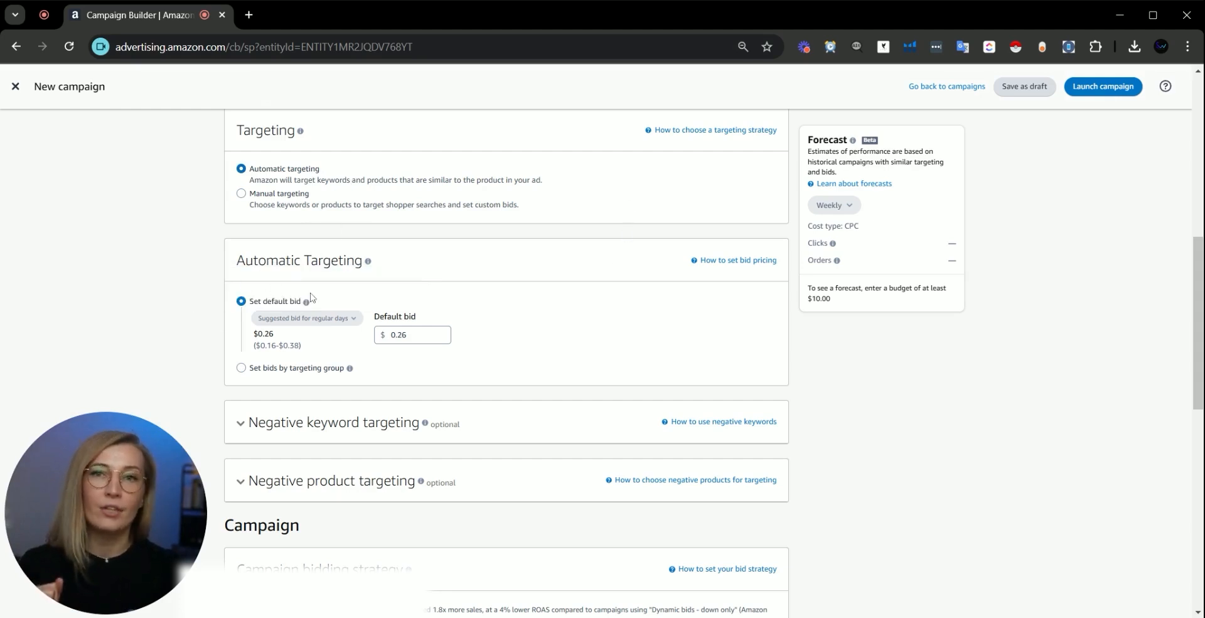
click(301, 369)
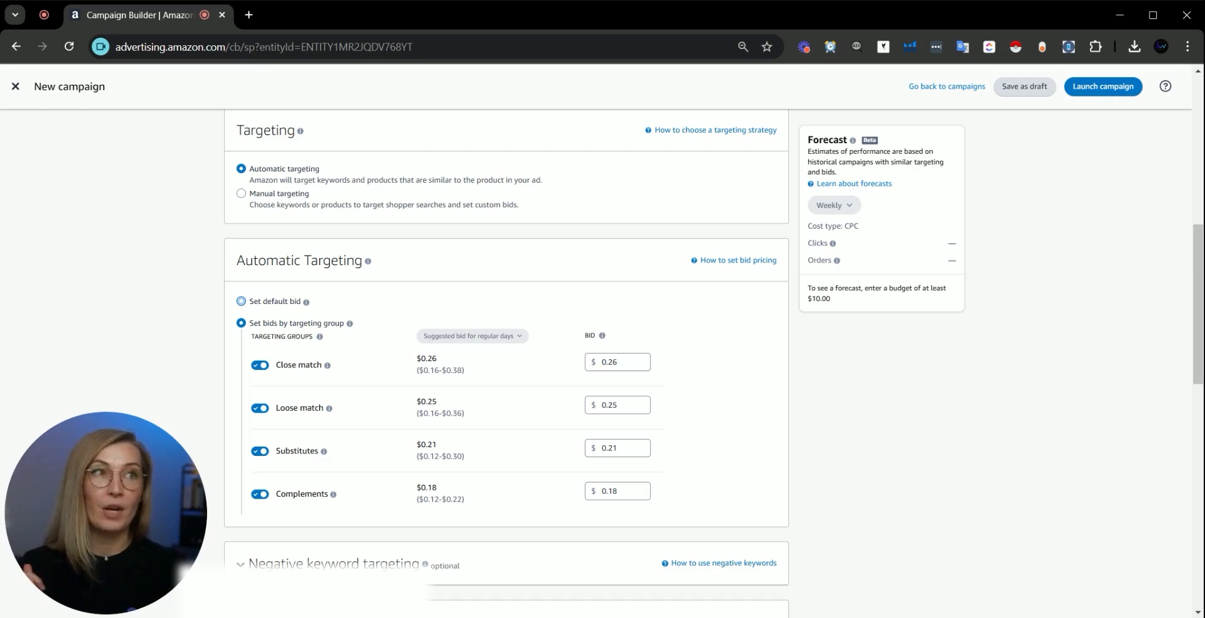
click(288, 302)
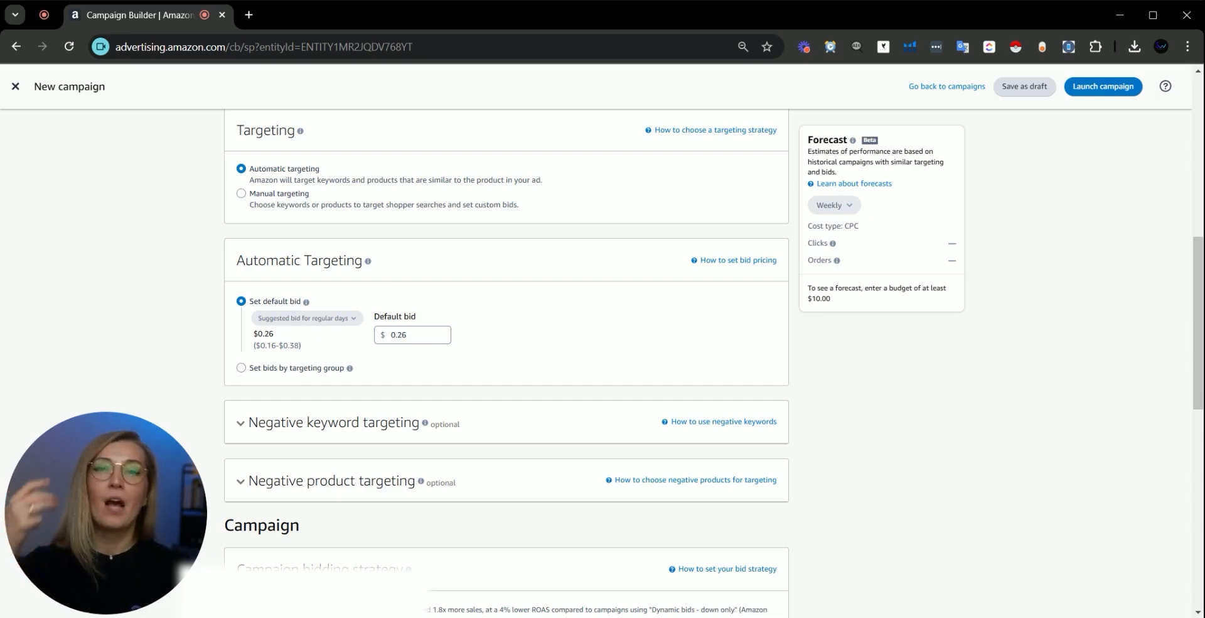
click(309, 369)
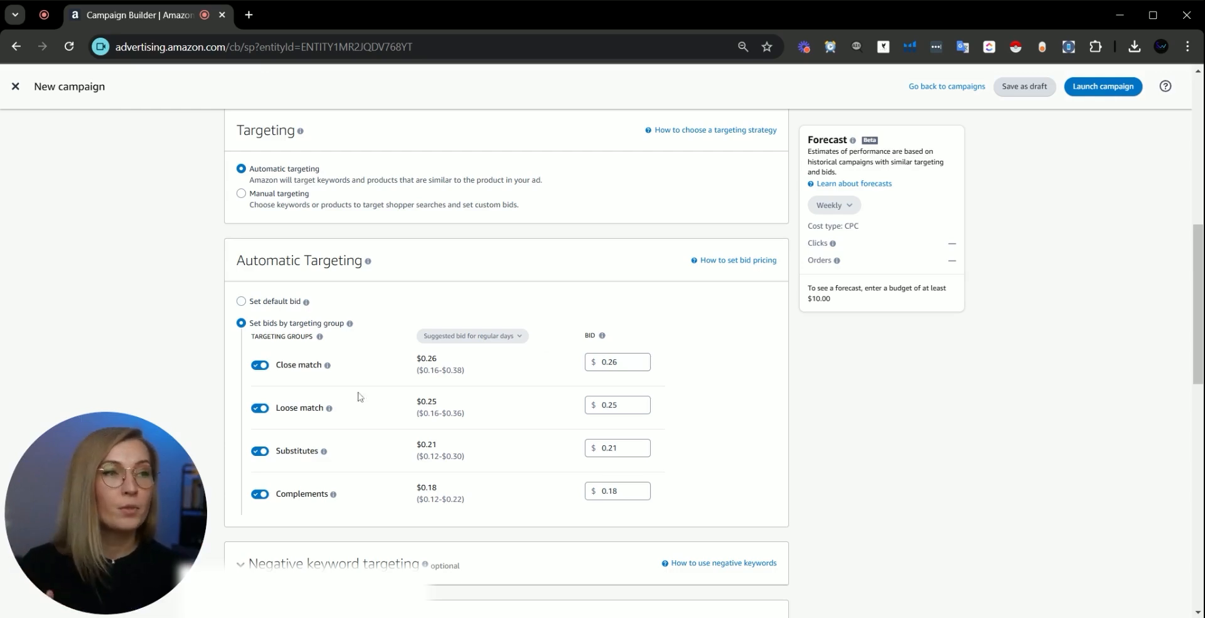
Step: Turn off the Loose match, Substitutes, Complements and Close match targeting groups
click(260, 408)
click(260, 451)
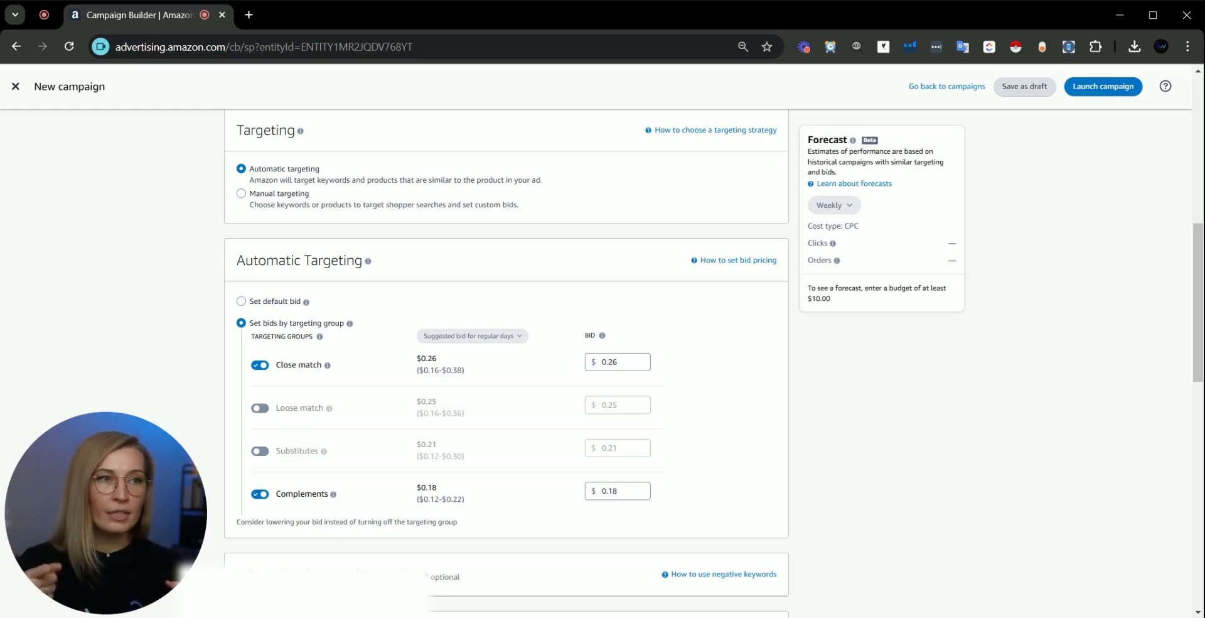
click(260, 494)
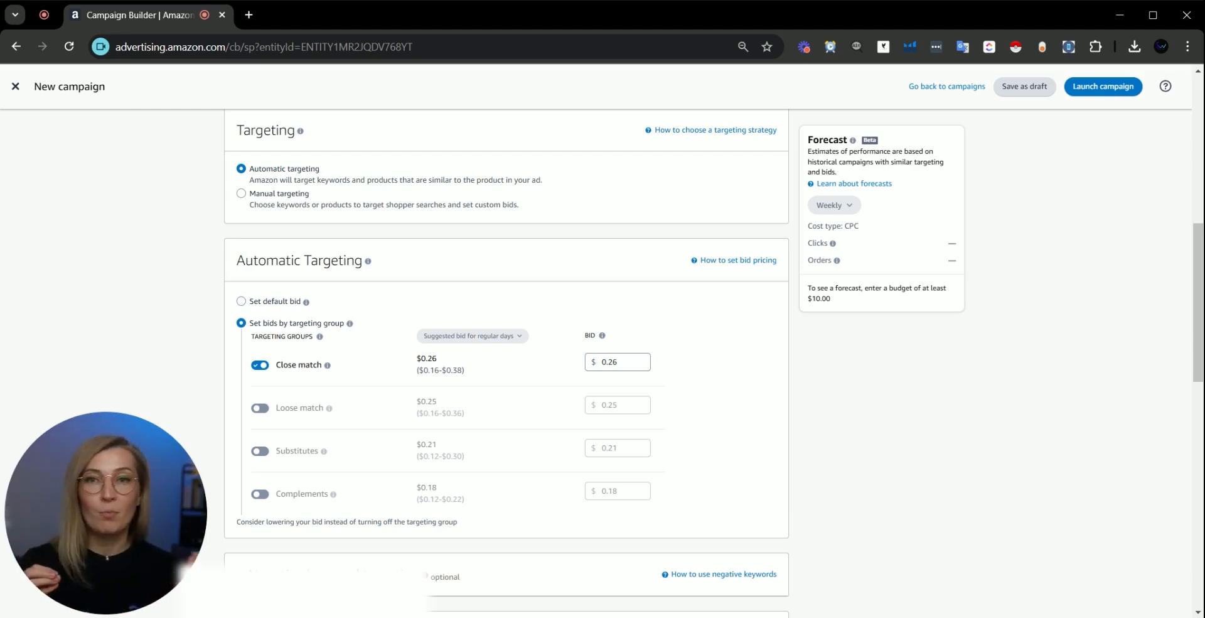
click(260, 364)
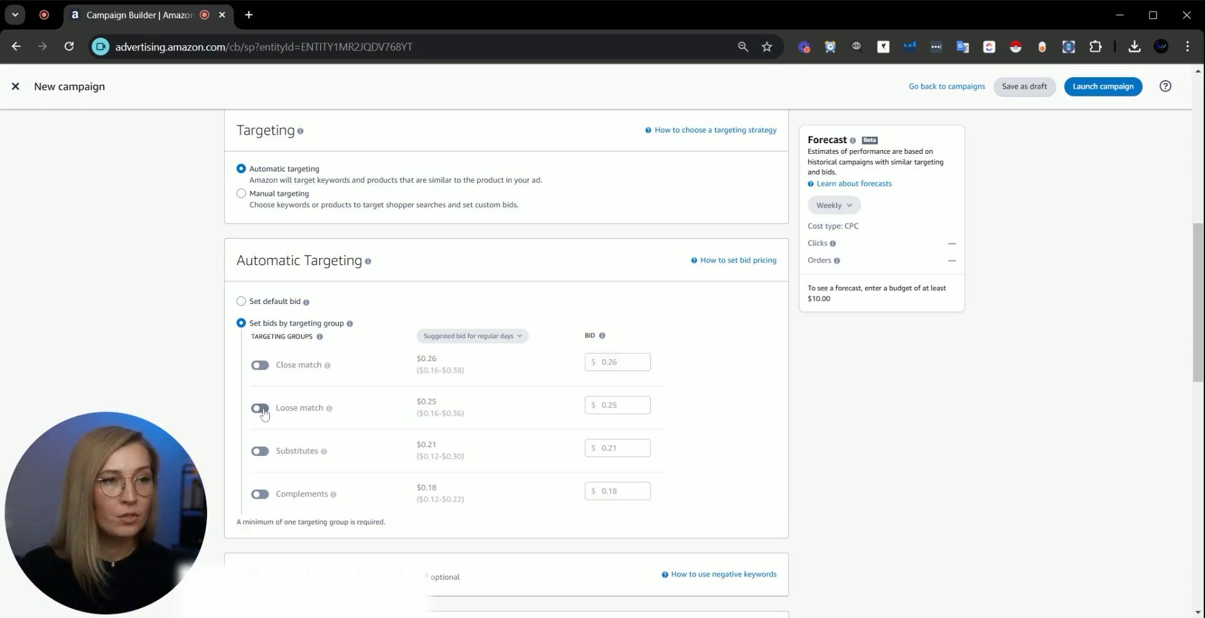
Step: Switch the Loose match, Substitutes and Complements targeting groups on and off again, one at a time
click(260, 408)
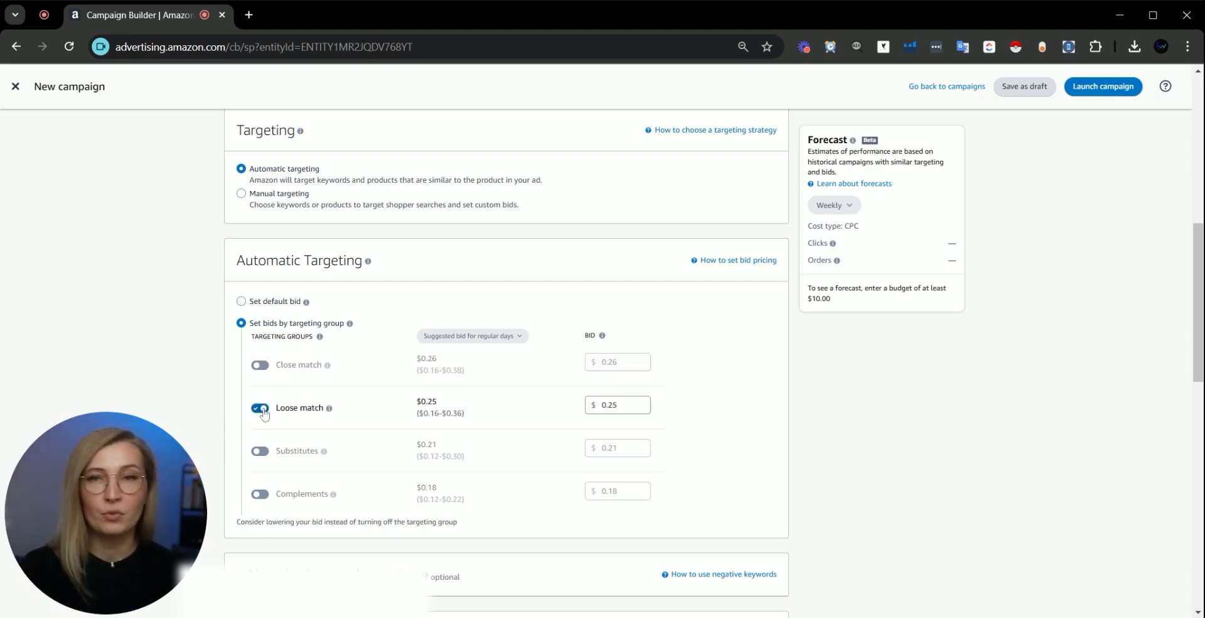
click(260, 408)
click(260, 451)
click(260, 450)
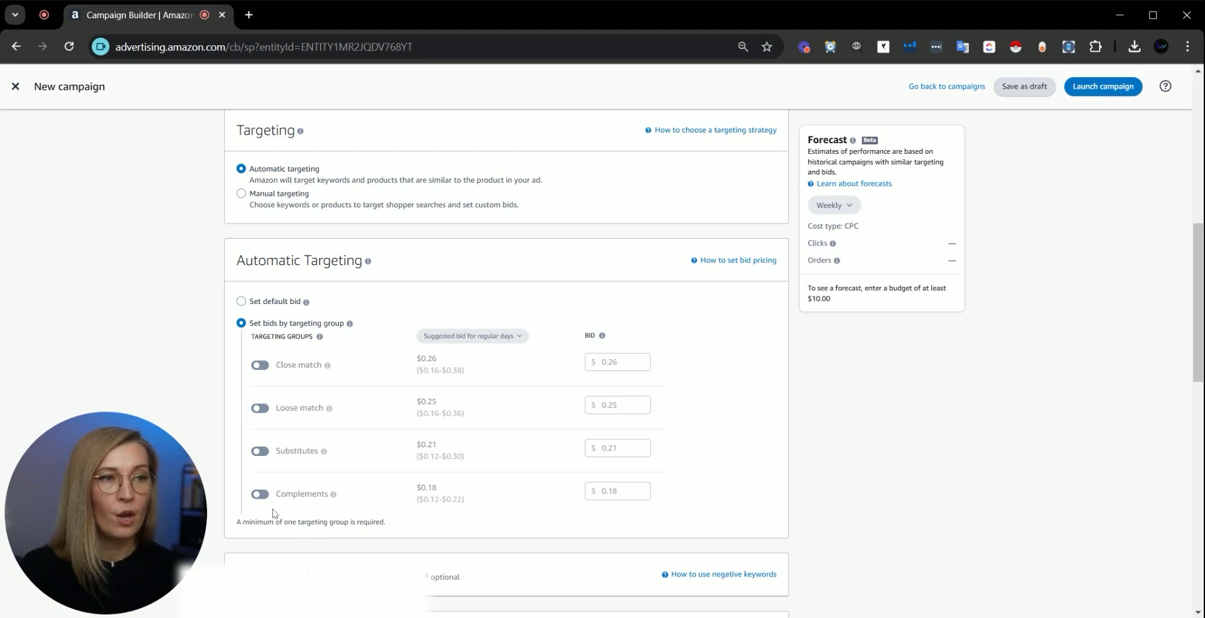
click(260, 493)
click(260, 493)
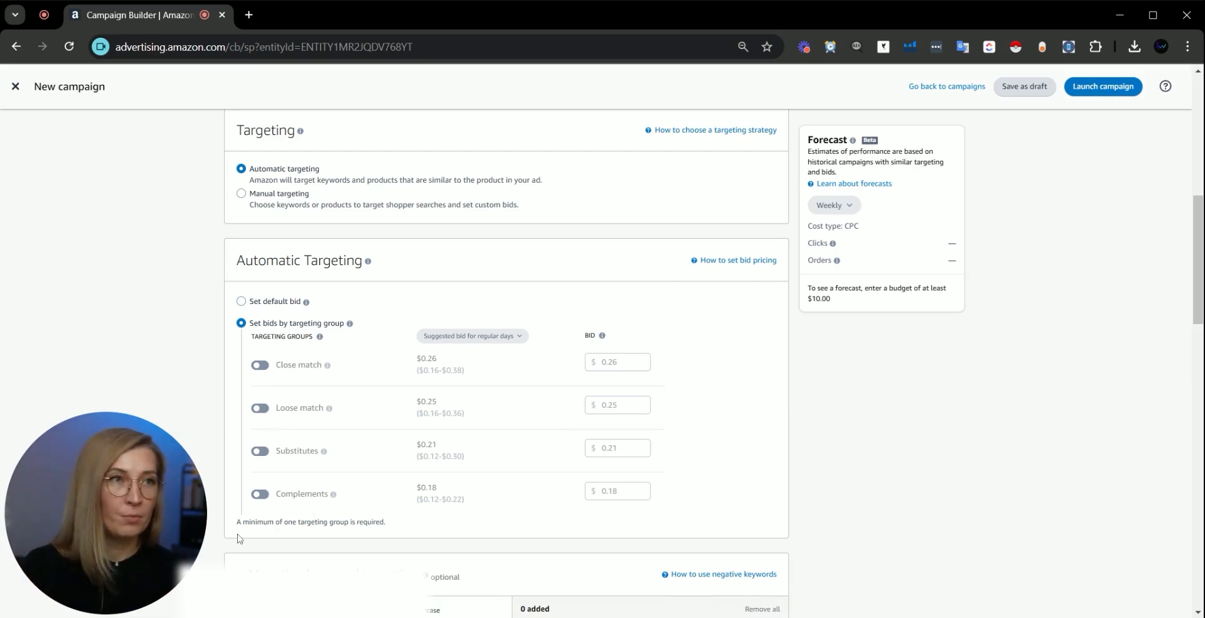
Step: Examine the optional negative keyword and negative product targeting sections, leaving both collapsed
scroll(239, 538, down, 4)
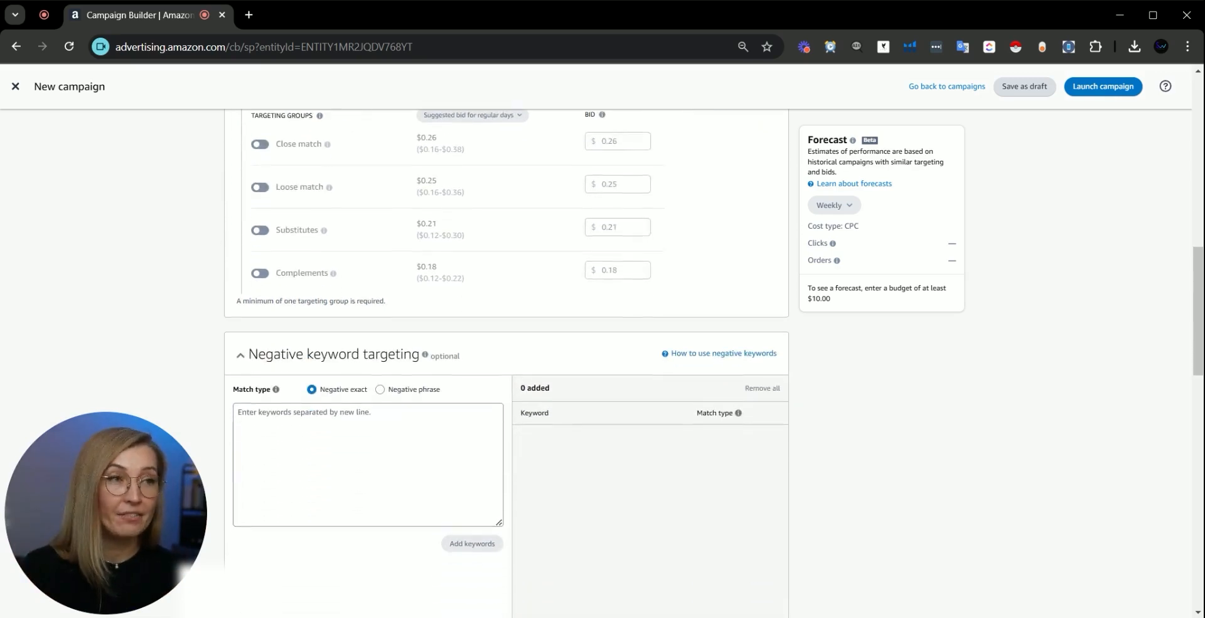
click(240, 355)
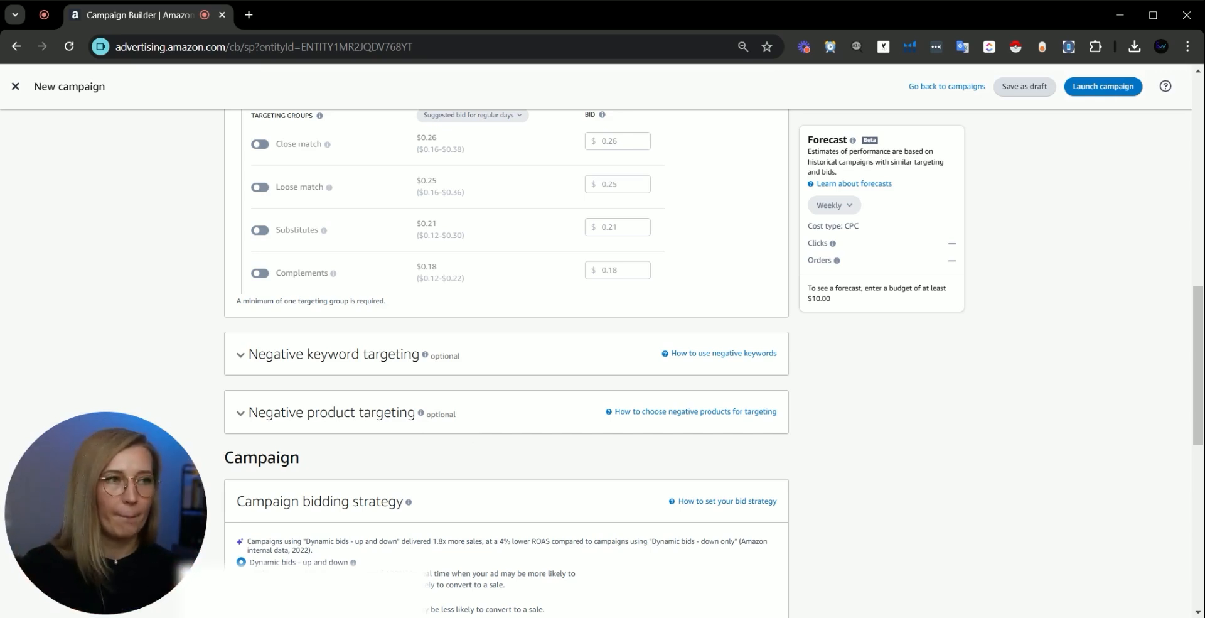
click(241, 355)
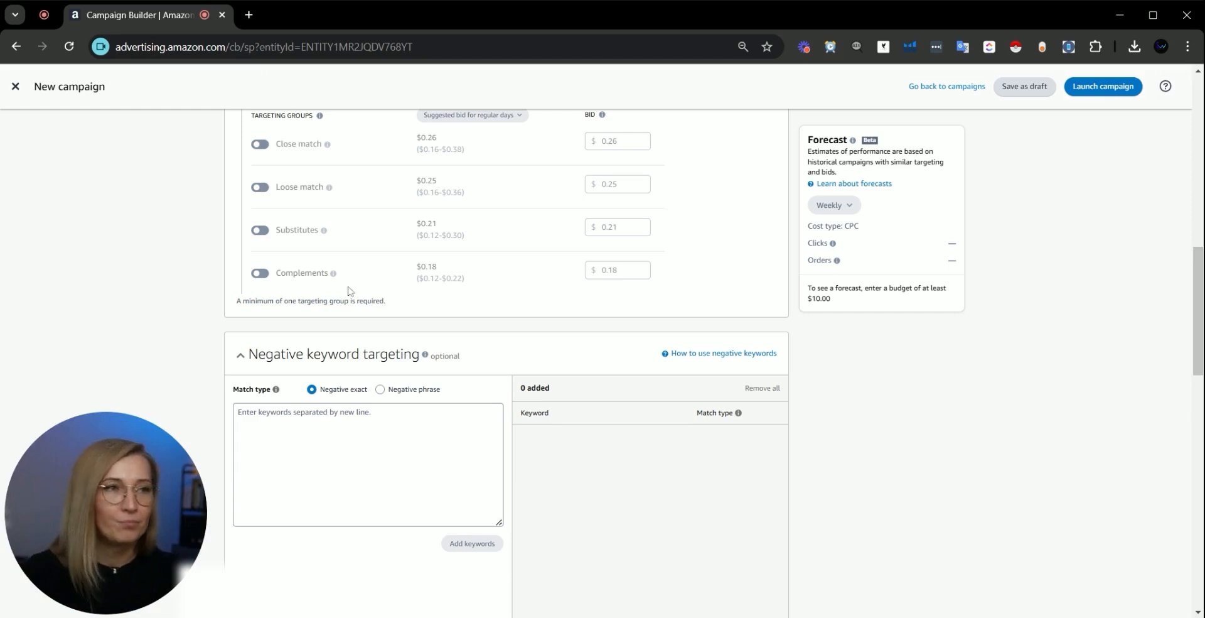
click(399, 356)
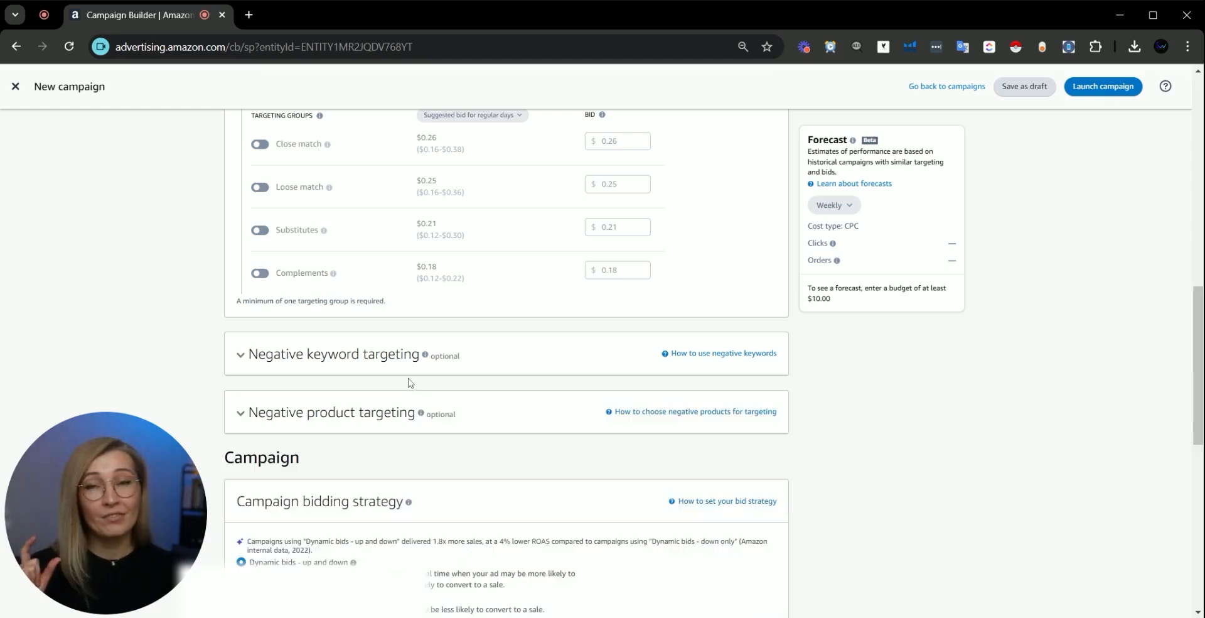
click(242, 360)
click(239, 373)
click(240, 416)
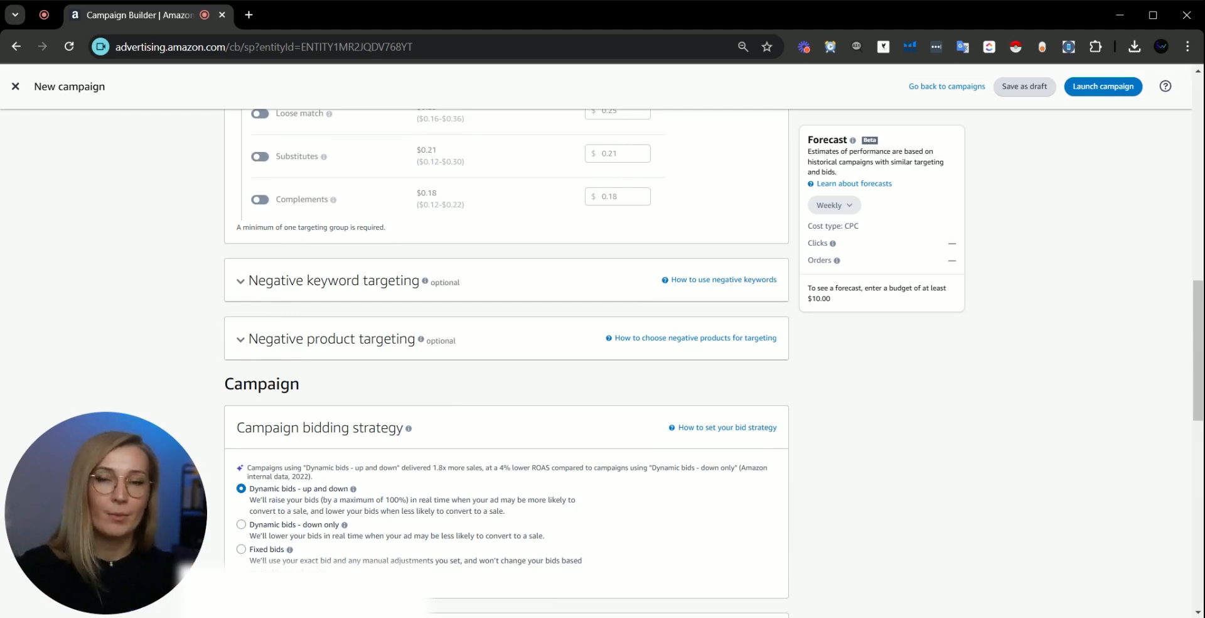
Step: Set the campaign bidding strategy to "Dynamic bids - down only"
scroll(401, 401, down, 3)
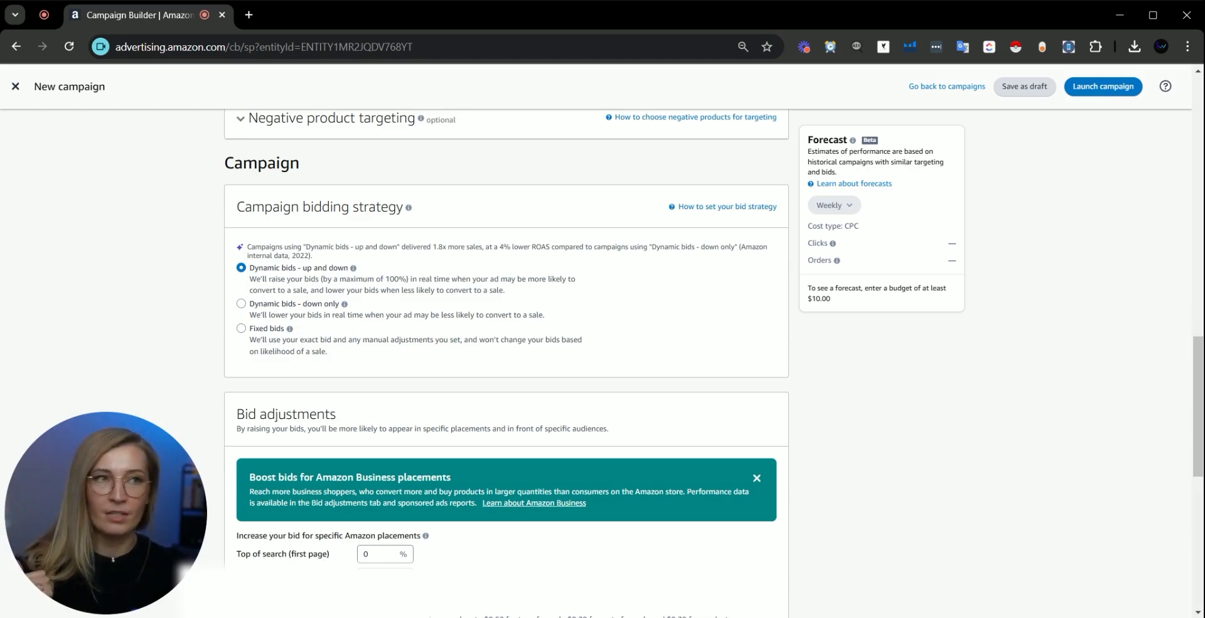
key(ctrl+plus)
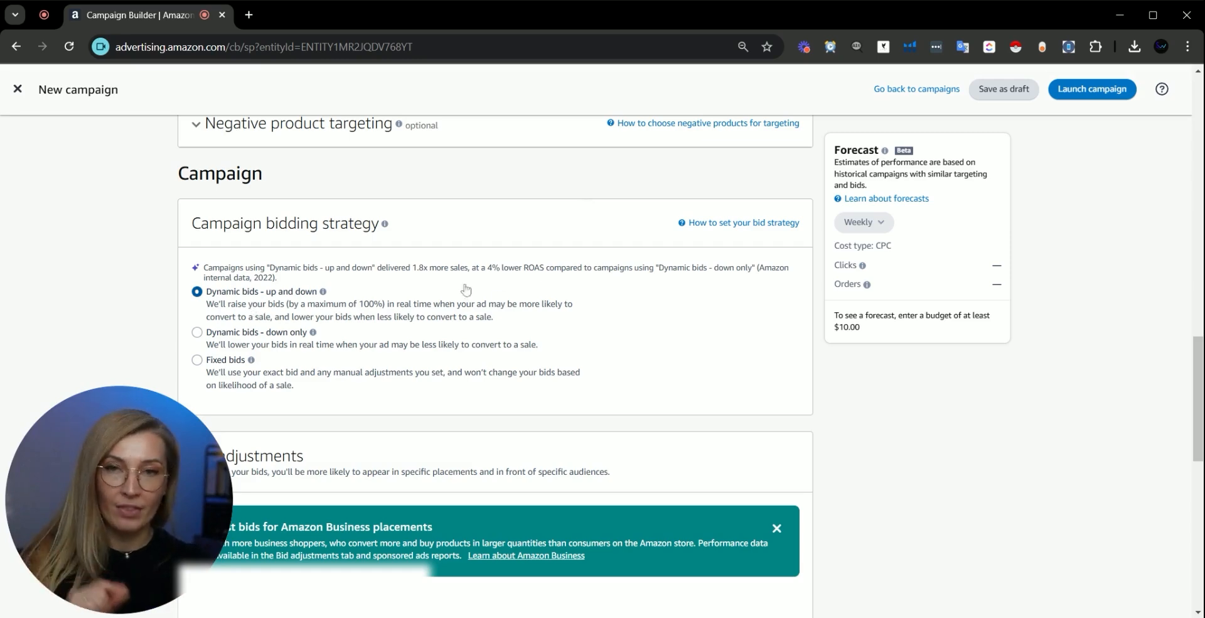
scroll(476, 271, down, 6)
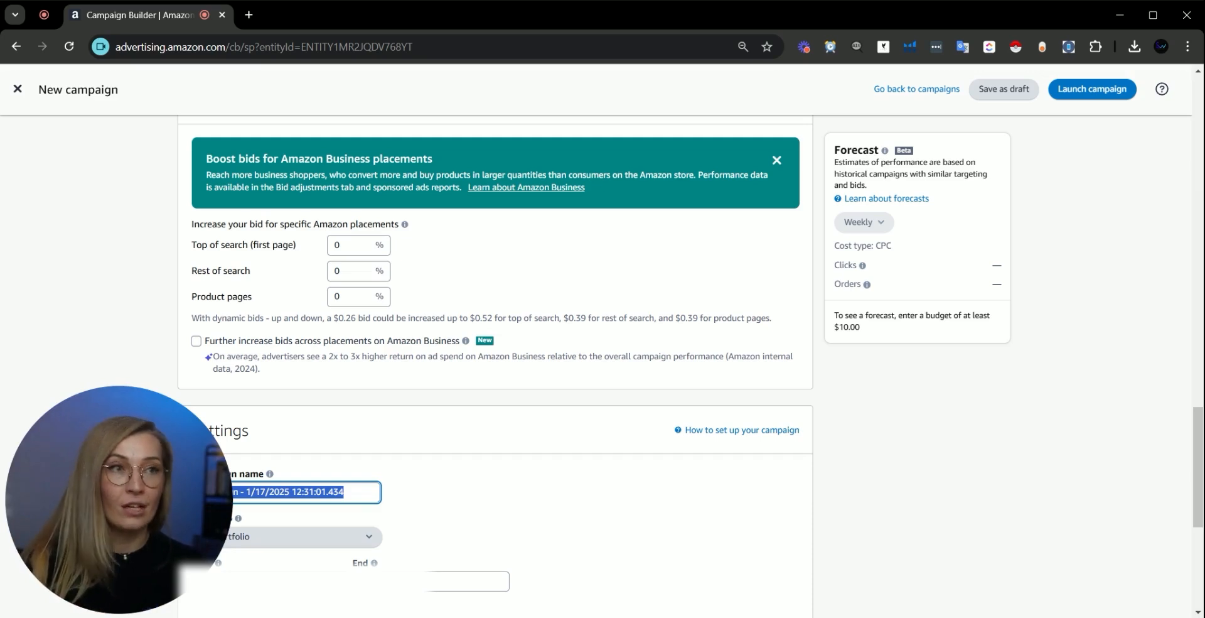
scroll(631, 344, up, 6)
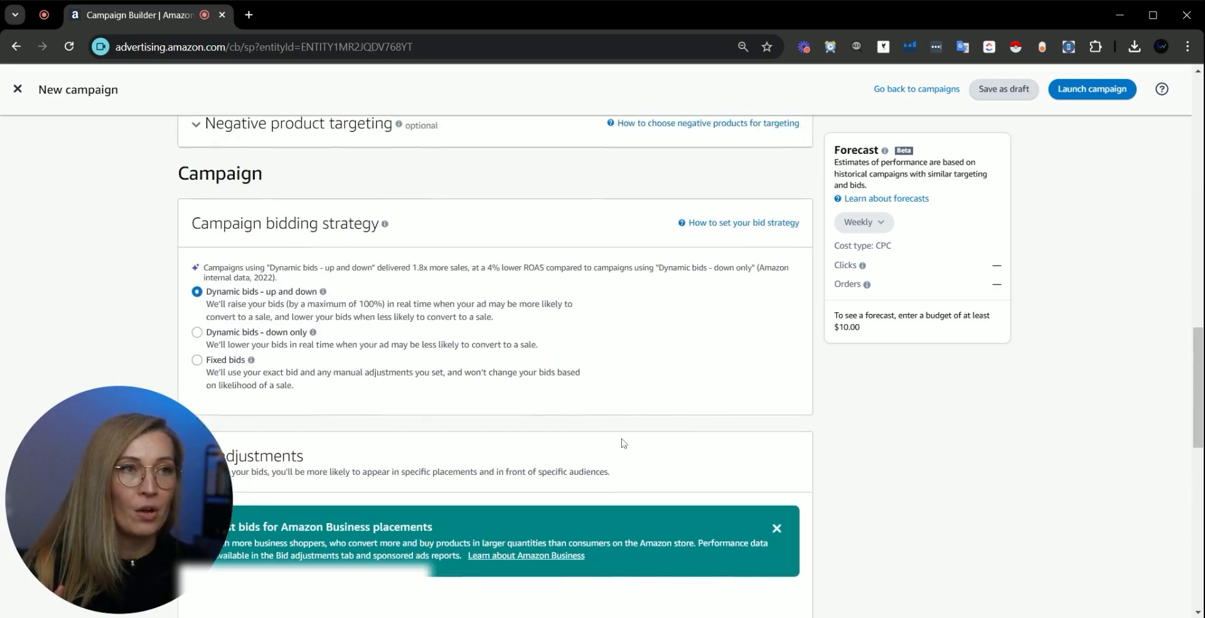
click(197, 332)
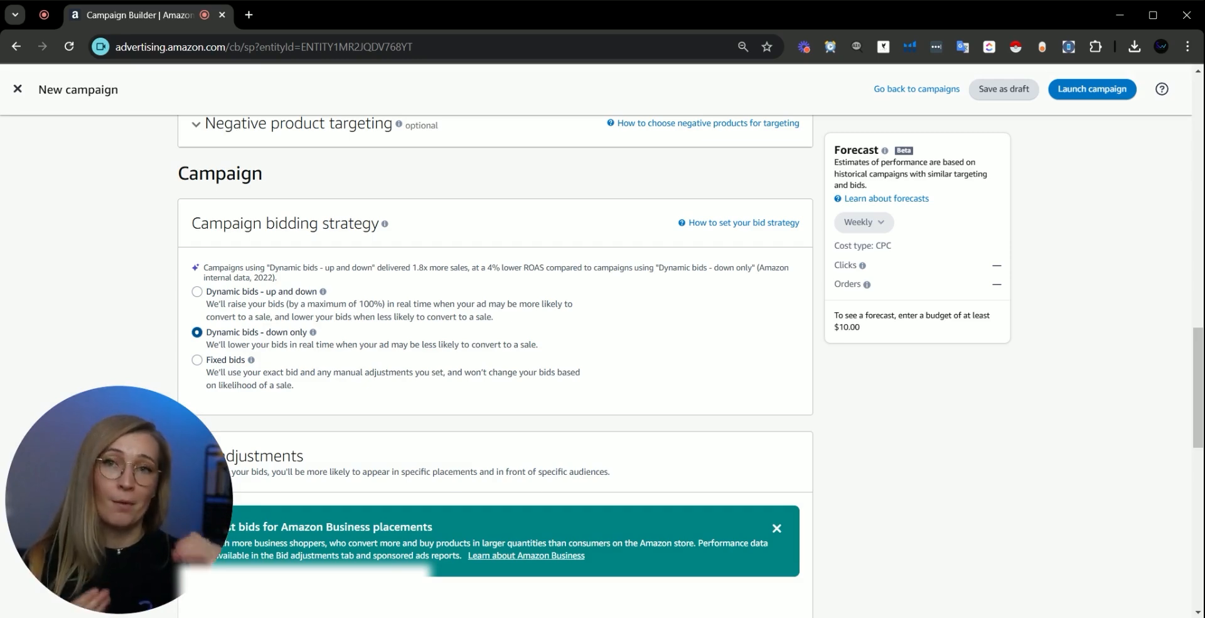
Step: Switch the further bid increase across Amazon Business placements on and off again in the bid adjustments
scroll(197, 350, down, 6)
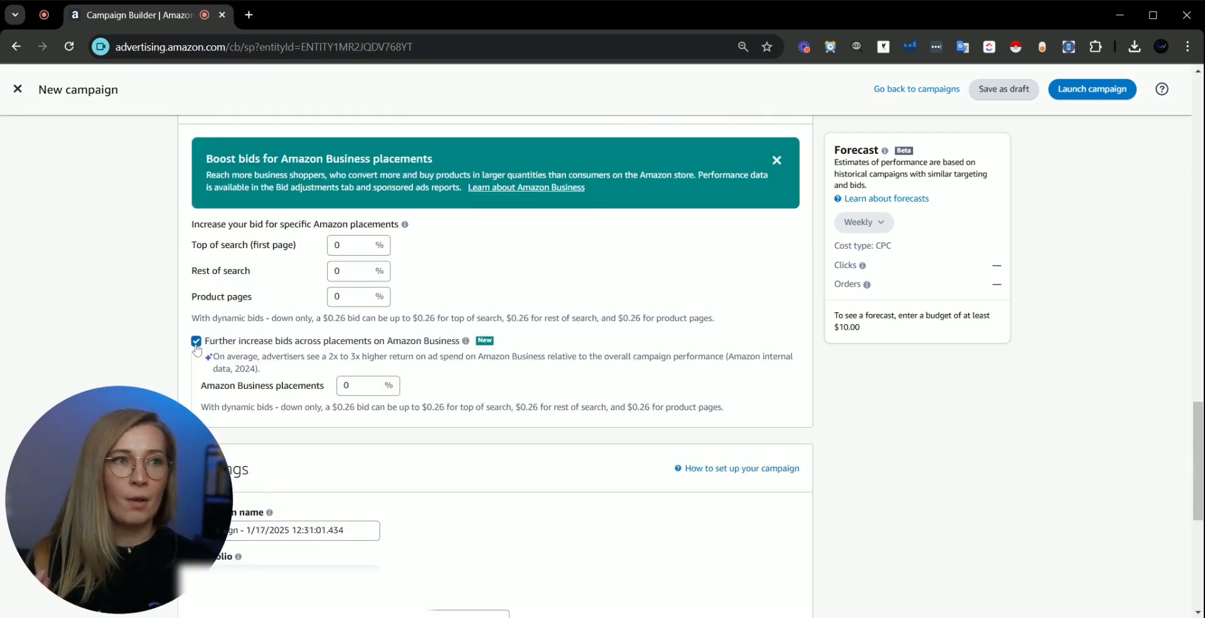
click(196, 342)
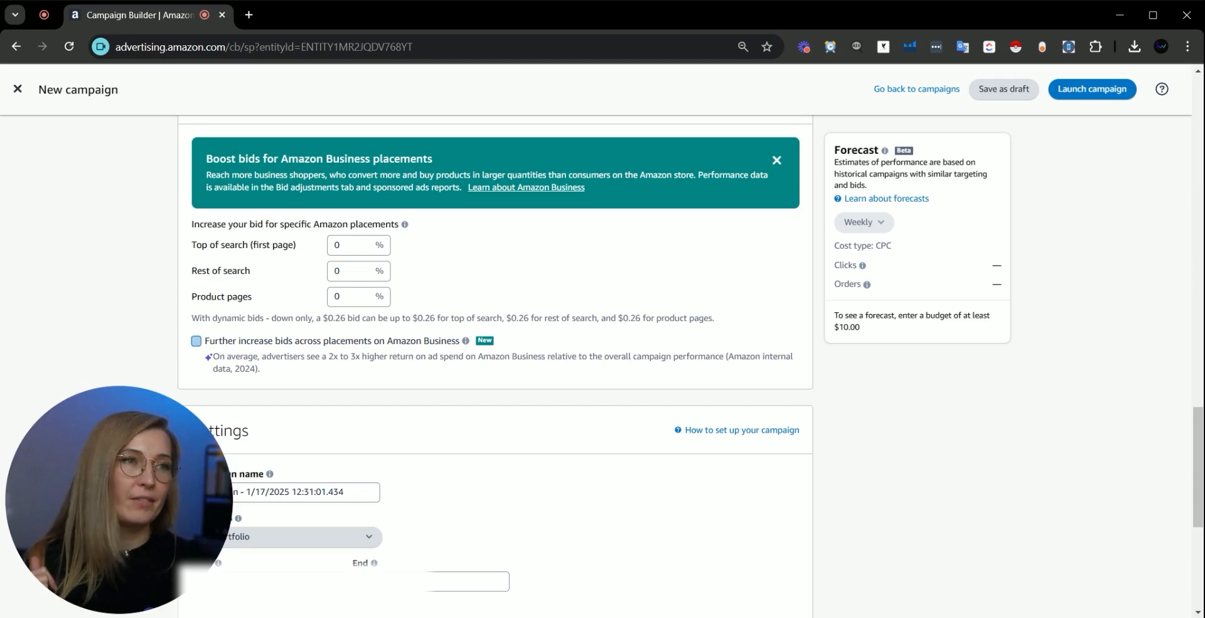
click(196, 341)
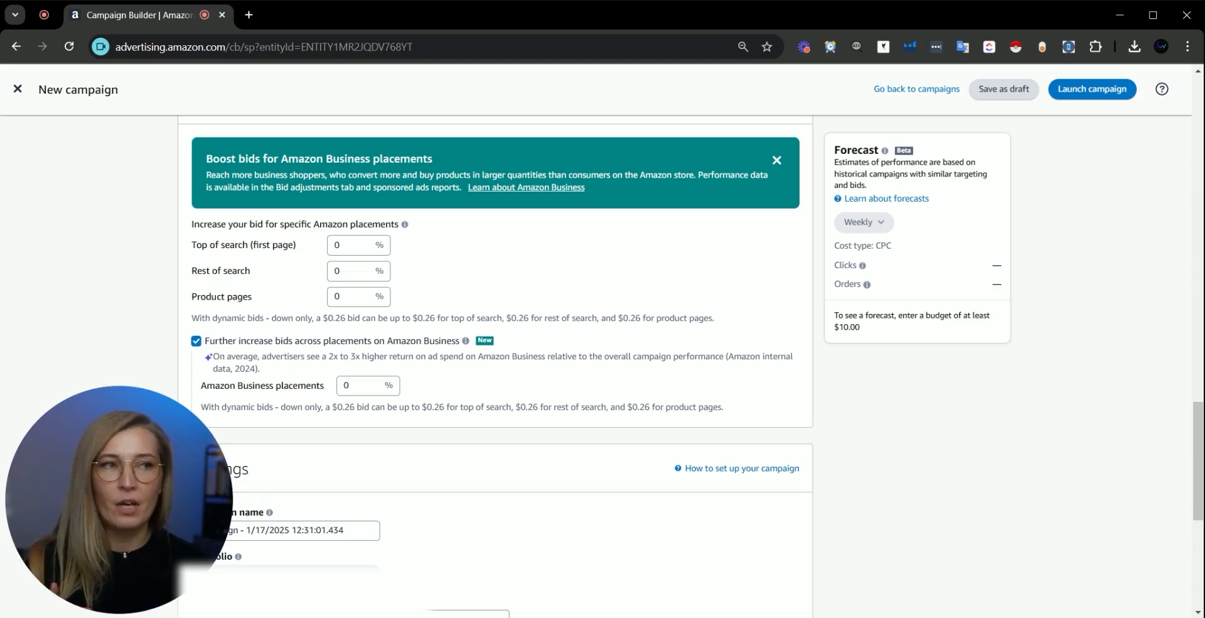
click(197, 341)
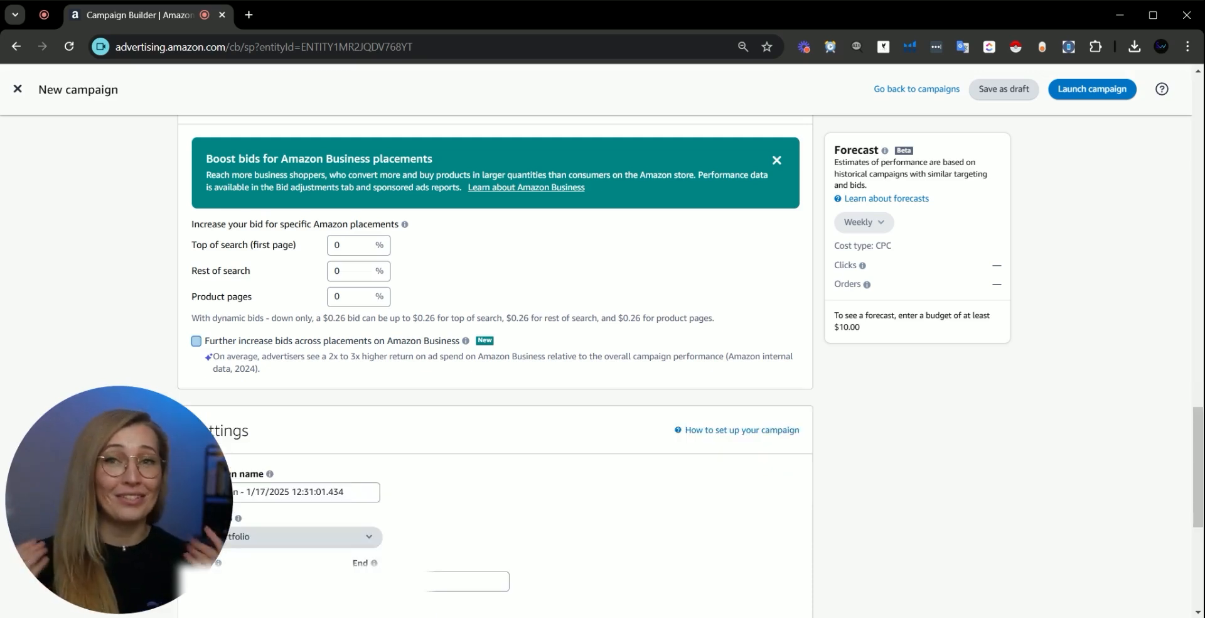
Step: Enable launching additional campaigns in other countries, view the Canada and Mexico options, and disable it again
scroll(394, 396, down, 5)
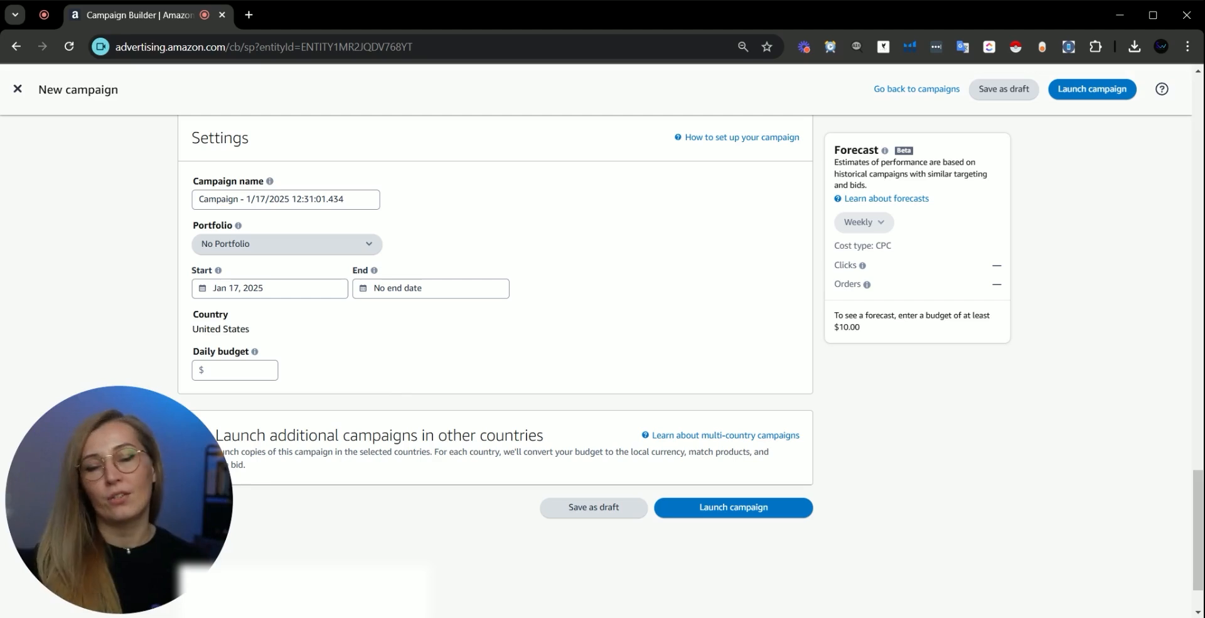
scroll(451, 322, down, 1)
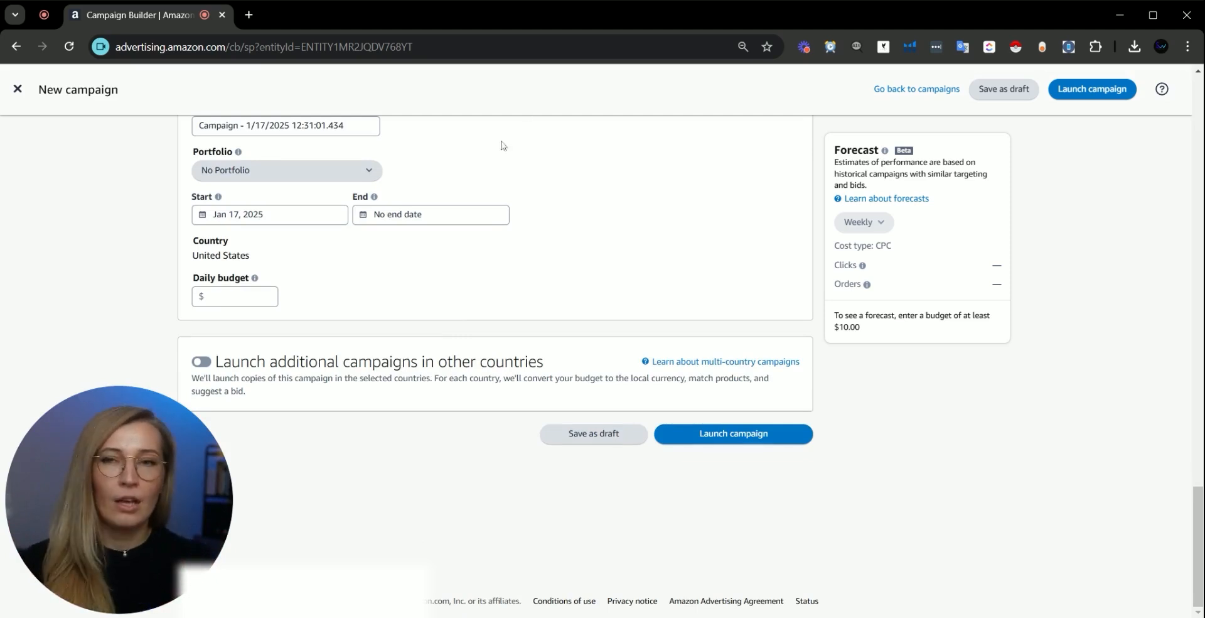
click(202, 363)
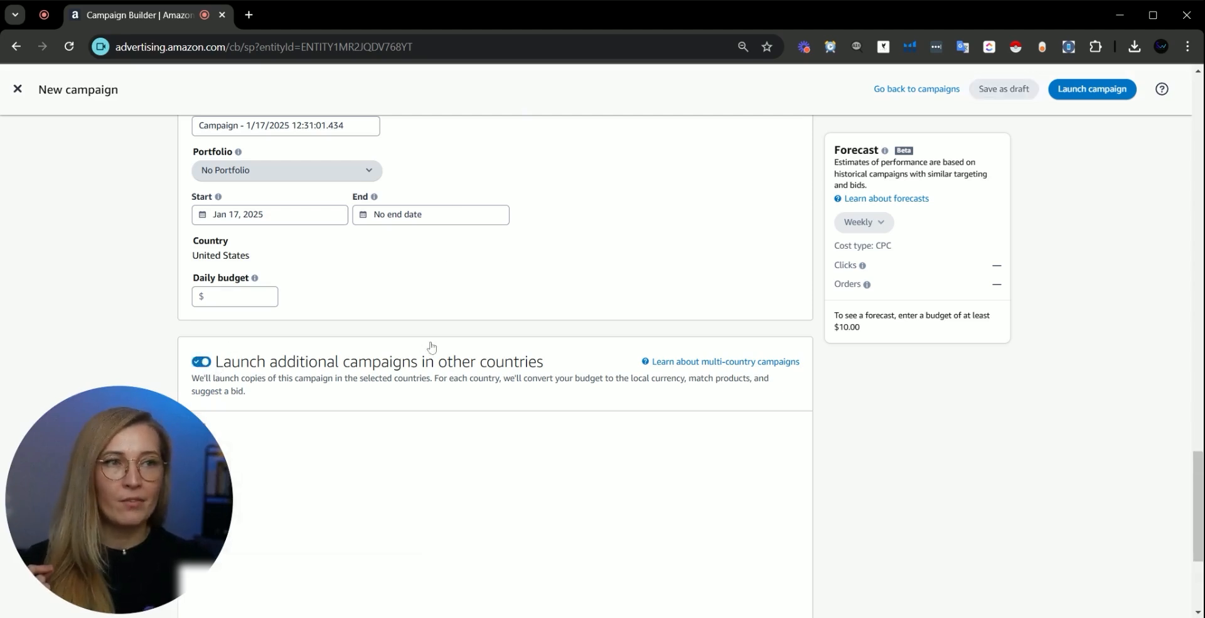
scroll(431, 344, down, 2)
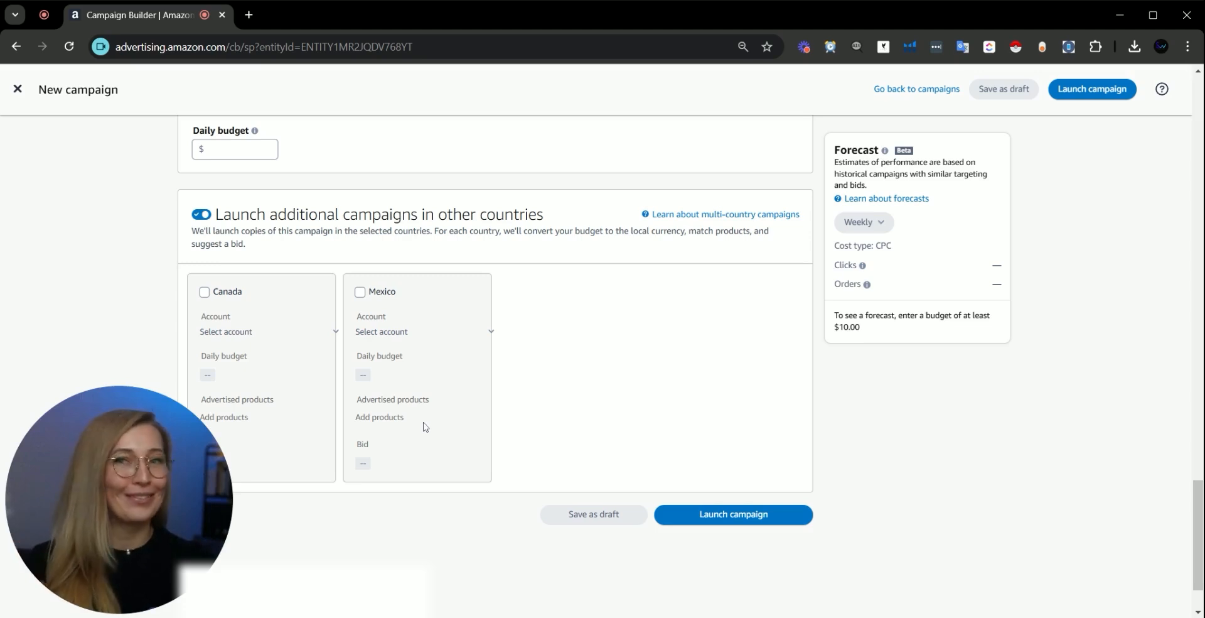
click(201, 215)
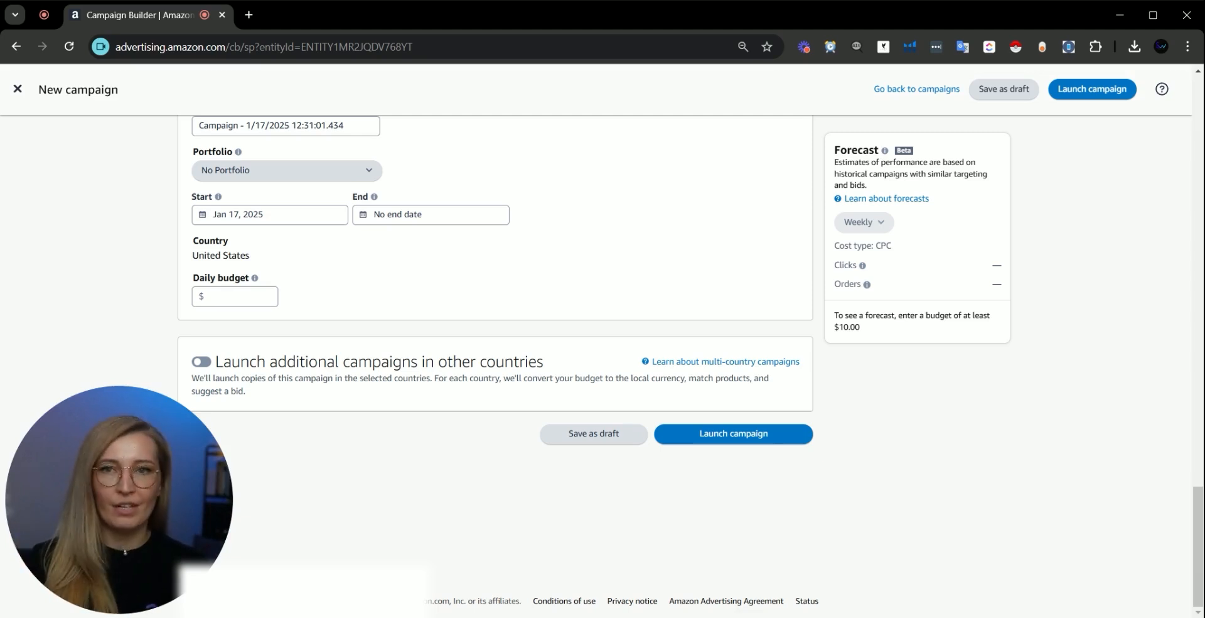
Step: Switch the campaign from automatic to manual targeting
scroll(496, 352, up, 15)
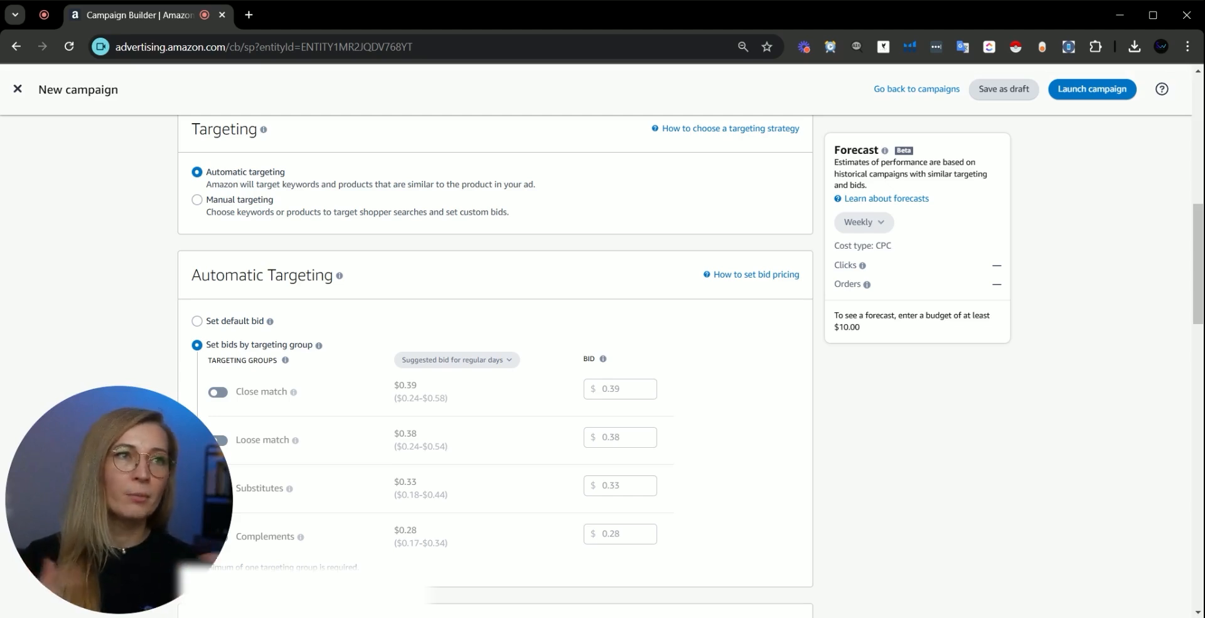
click(253, 215)
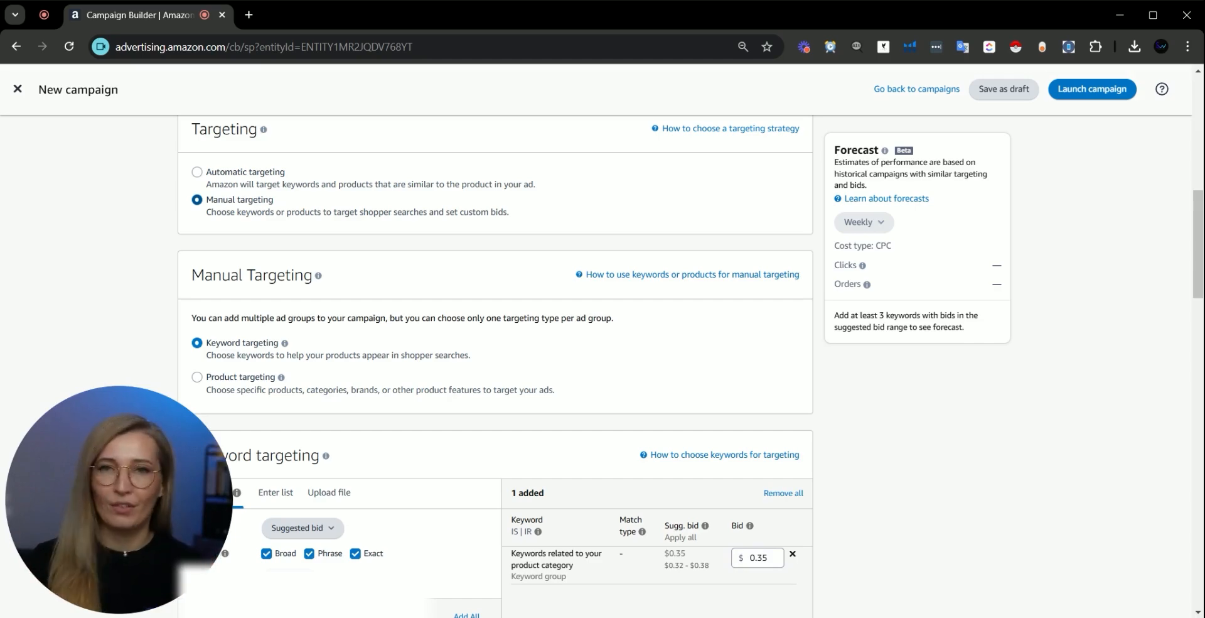
key(ctrl+minus)
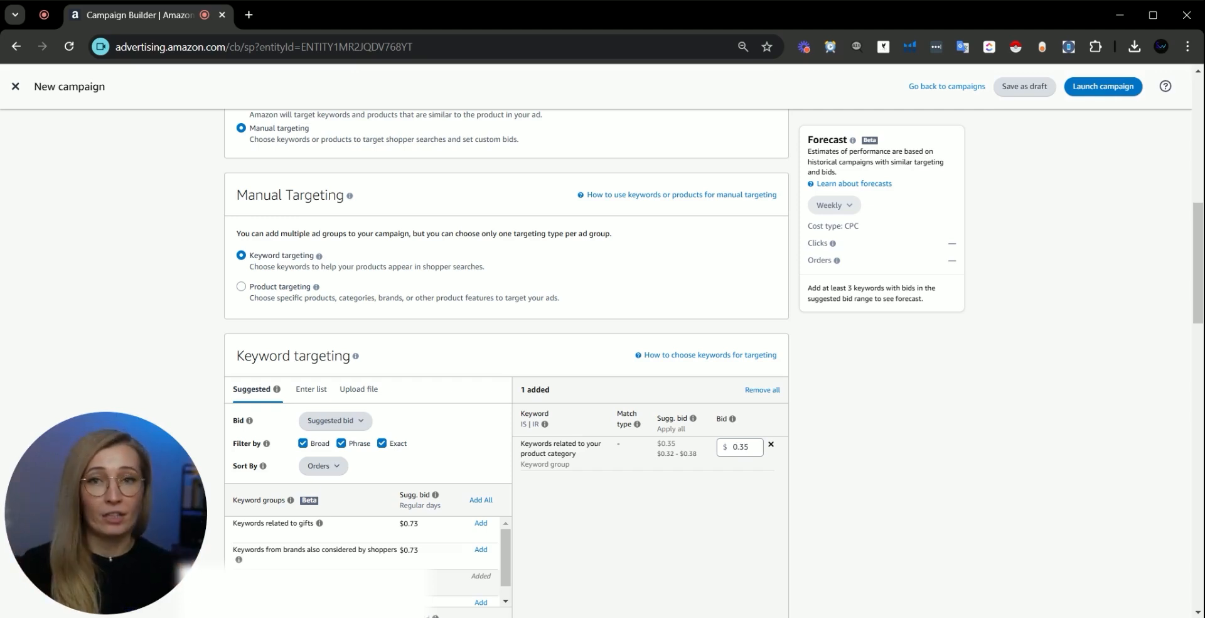
Step: Add the first suggested keyword to the keyword targeting list with the Exact match type
scroll(506, 352, down, 3)
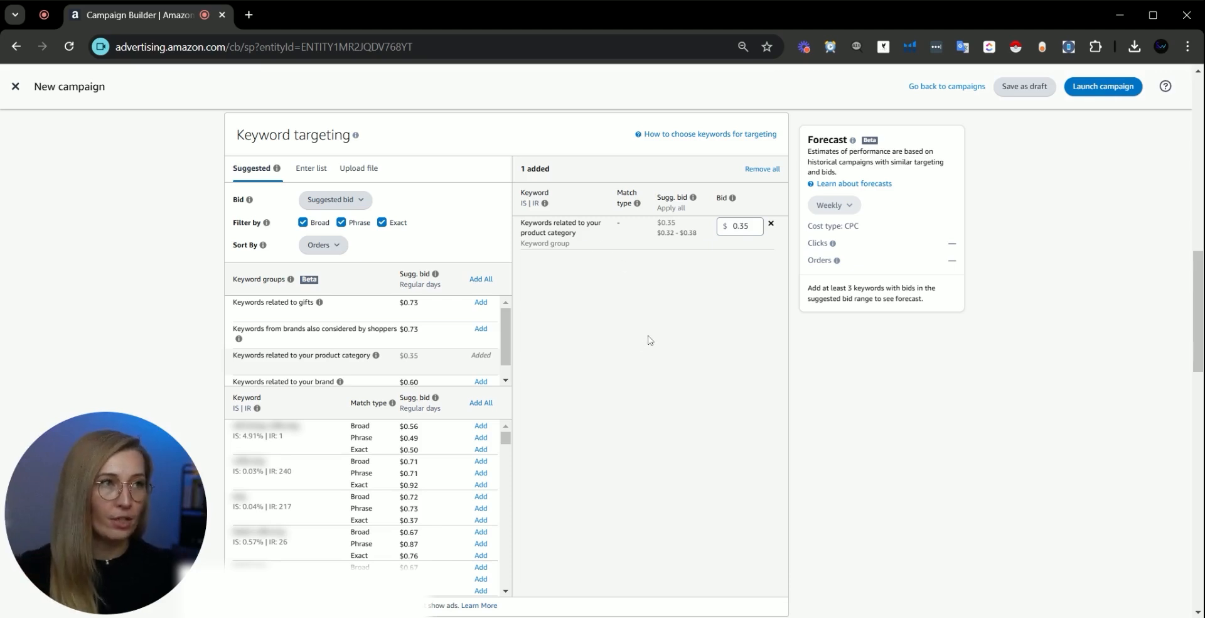
key(ctrl+plus)
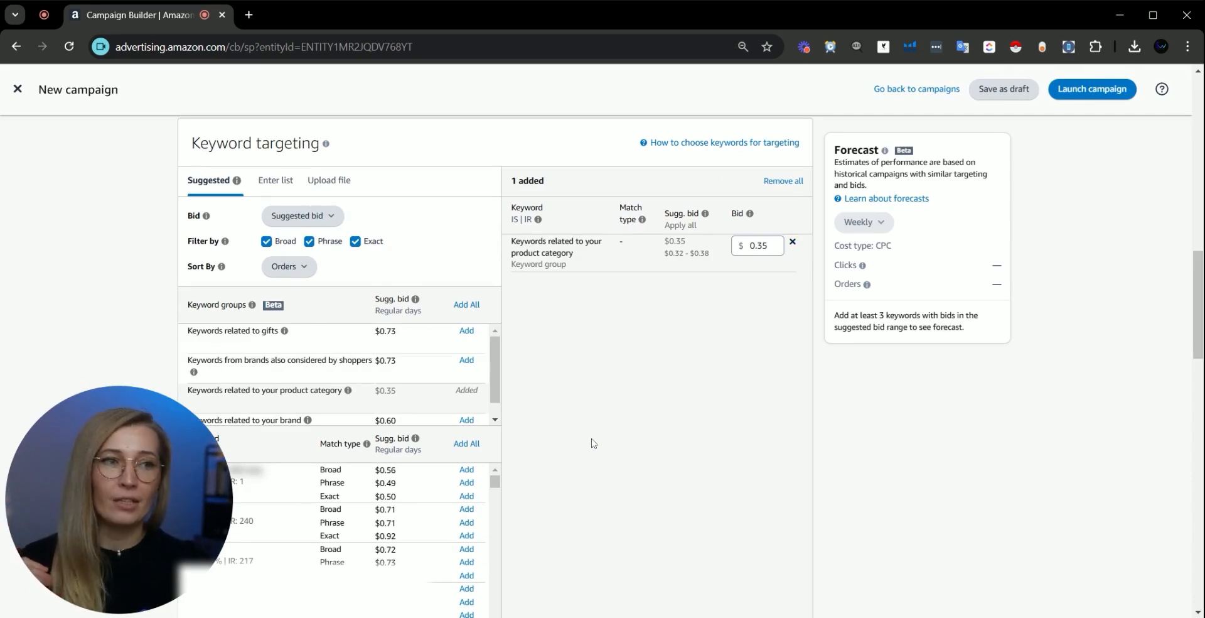
click(466, 496)
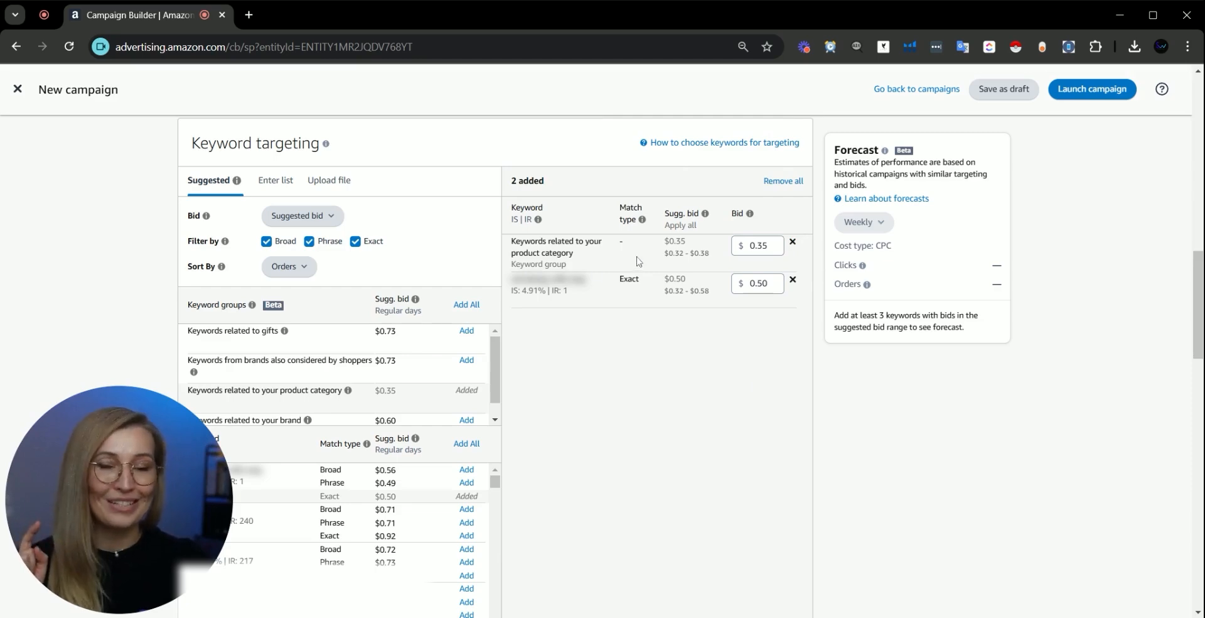
Step: Remove the keyword group related to the product category from the added keywords and review the suggested keyword groups
click(793, 243)
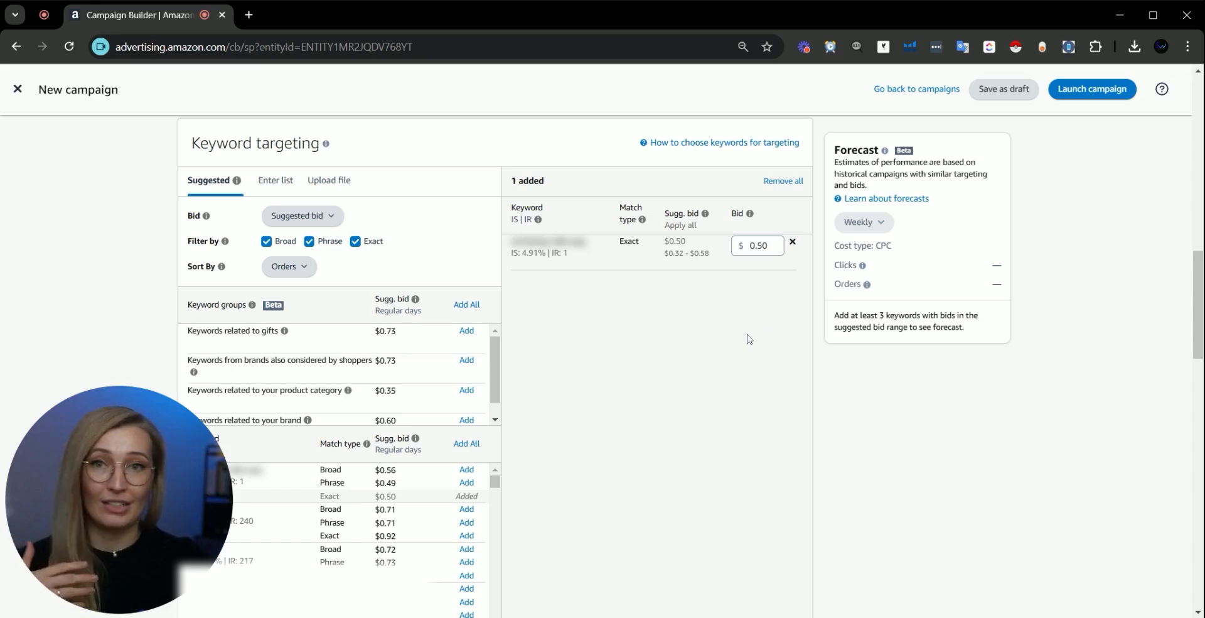
scroll(136, 272, down, 1)
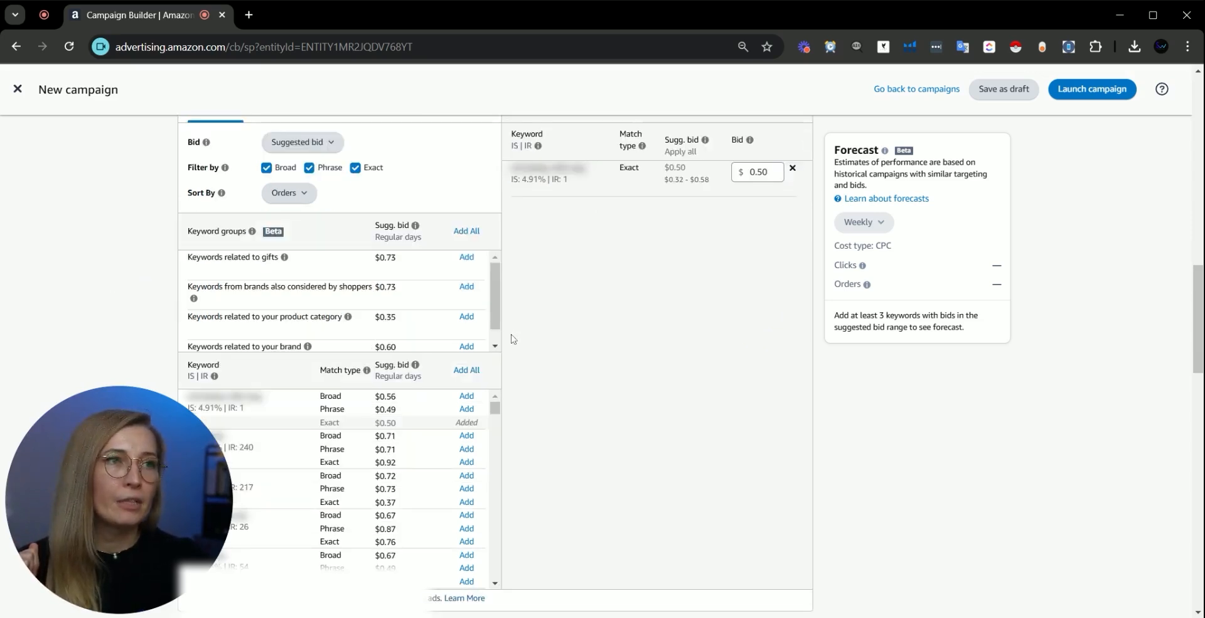
mouse_move(252, 231)
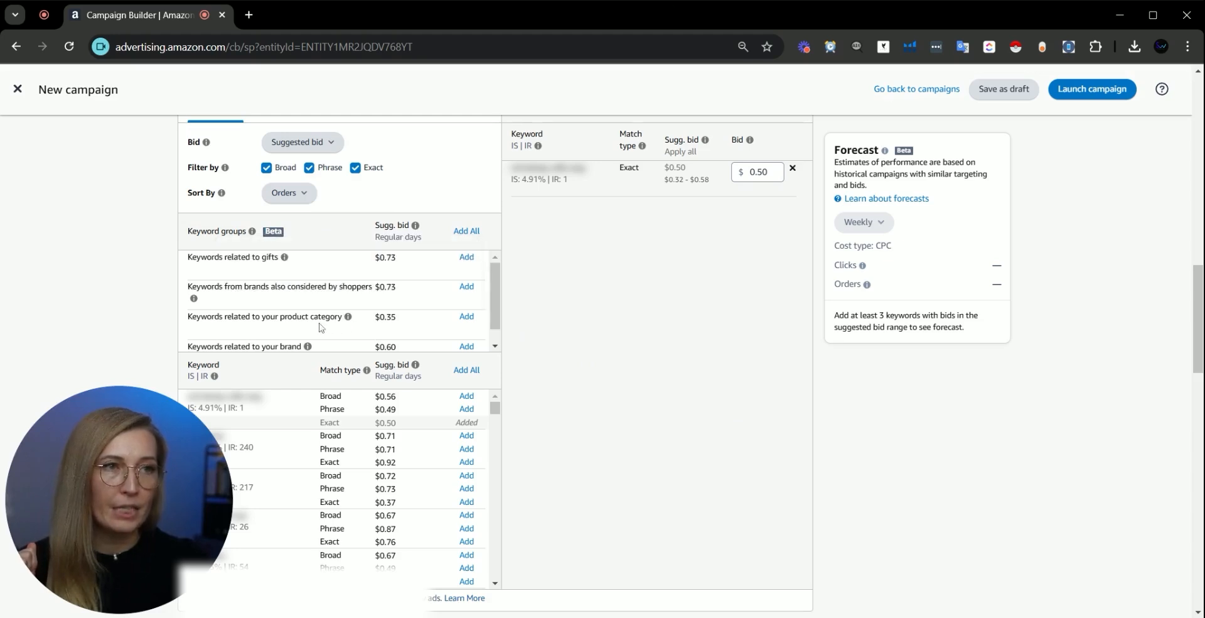
scroll(322, 328, down, 1)
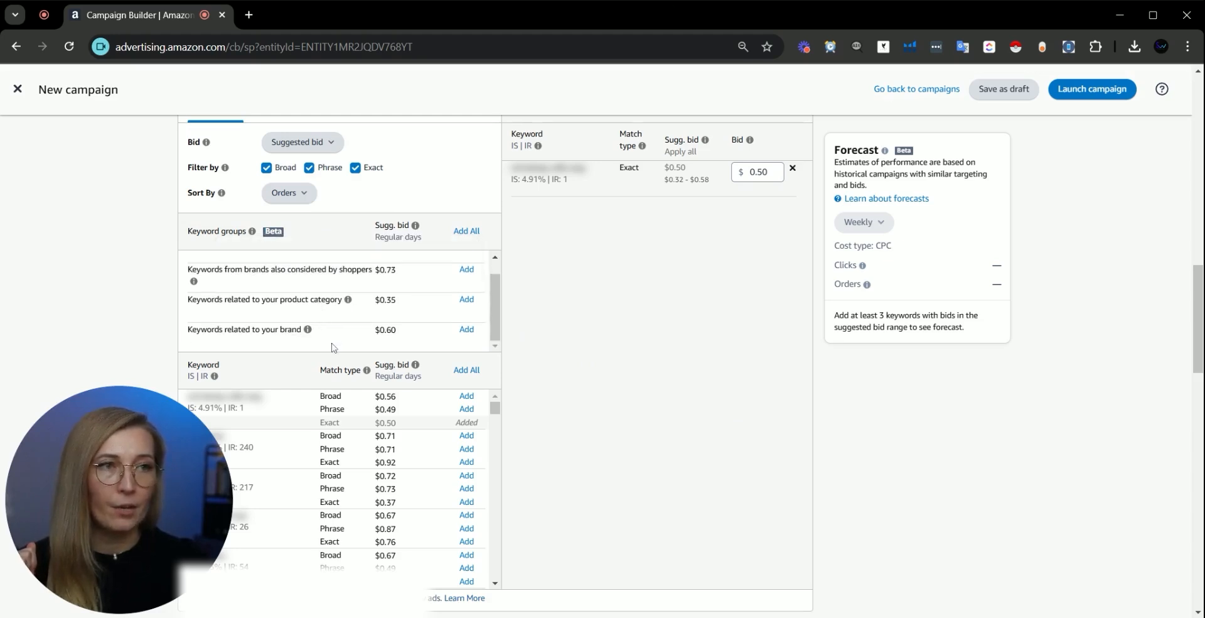
scroll(396, 323, up, 1)
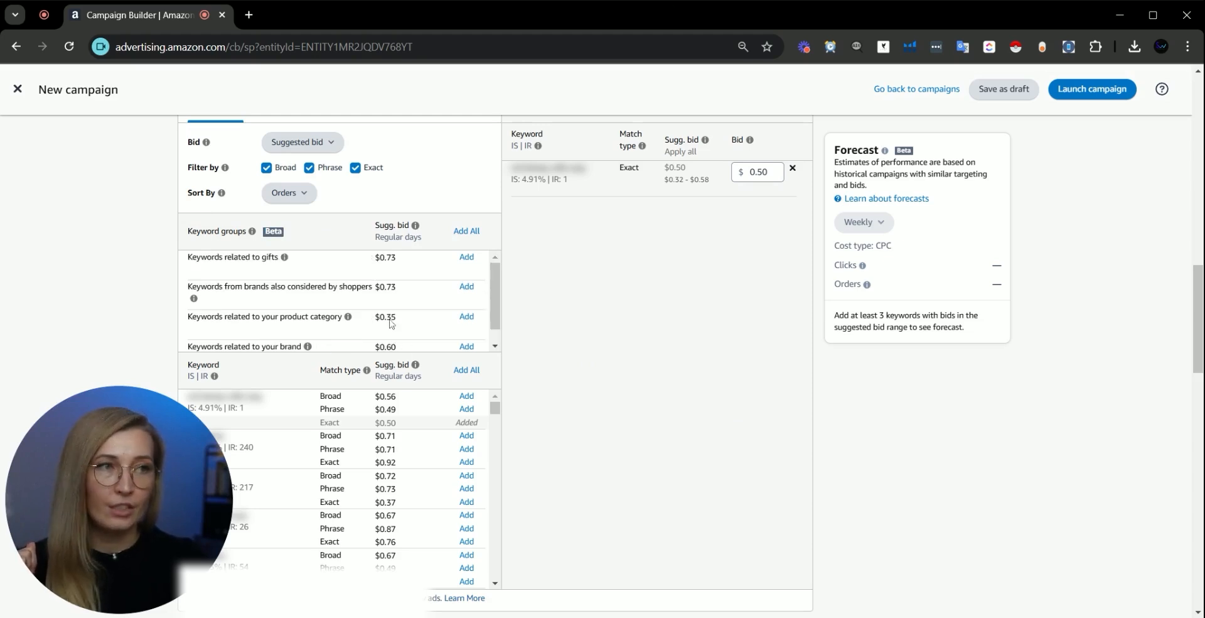
Step: Add the keyword groups related to gifts, brands also considered by shoppers, the product category and your brand to the keyword targeting list
click(469, 259)
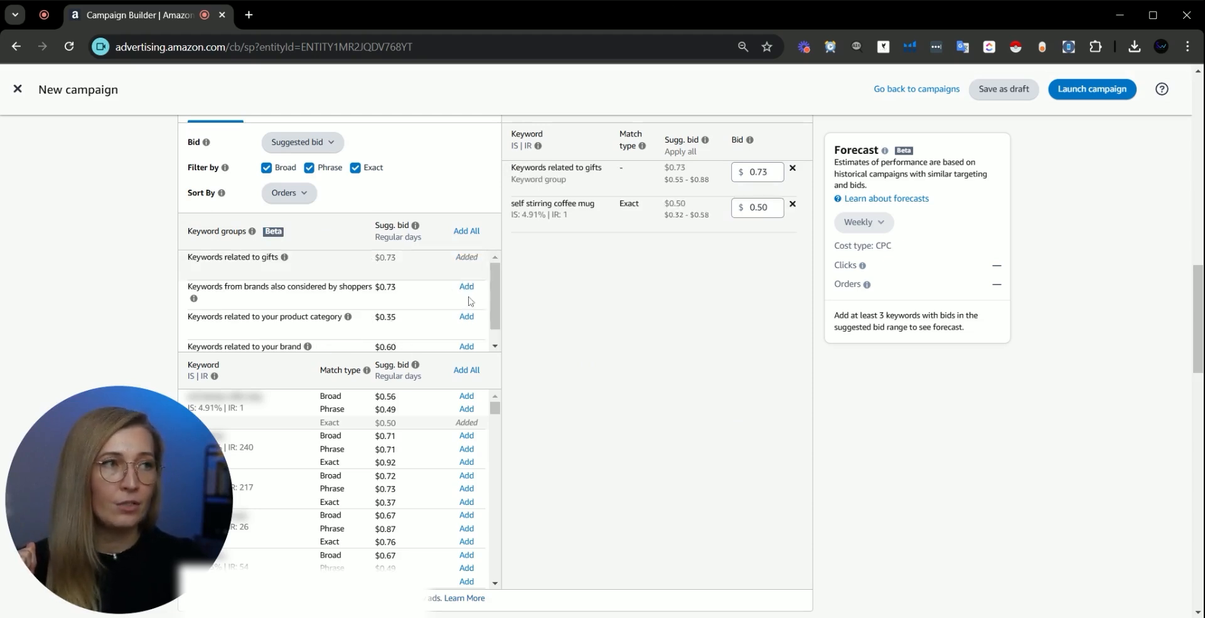
click(467, 289)
click(468, 317)
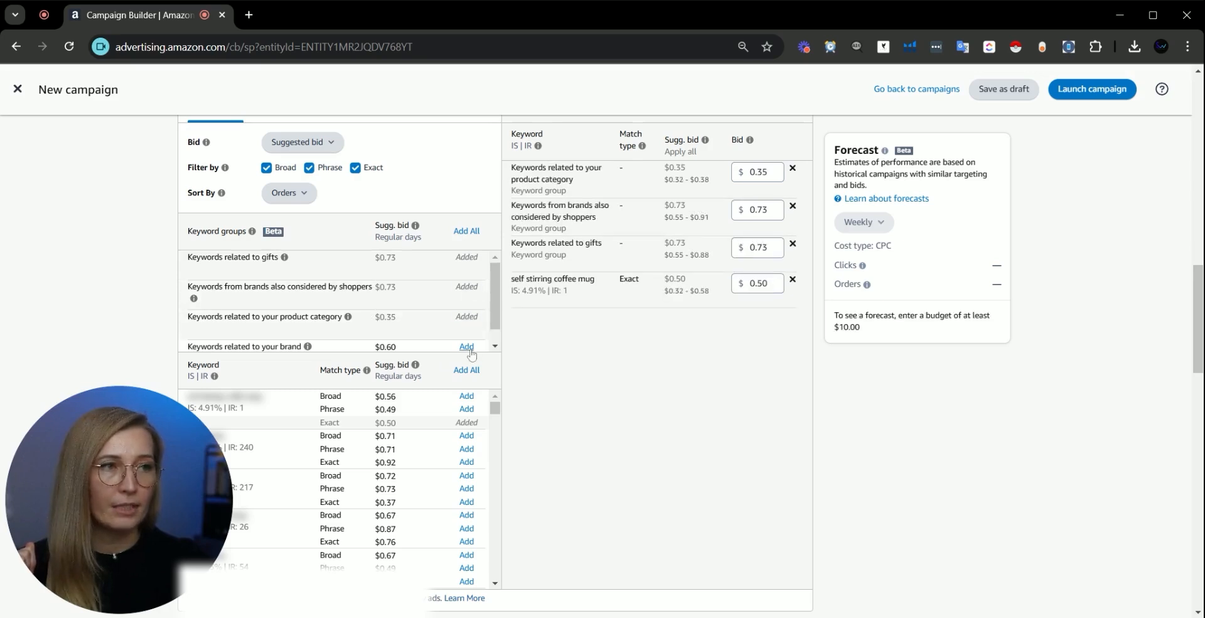
click(467, 347)
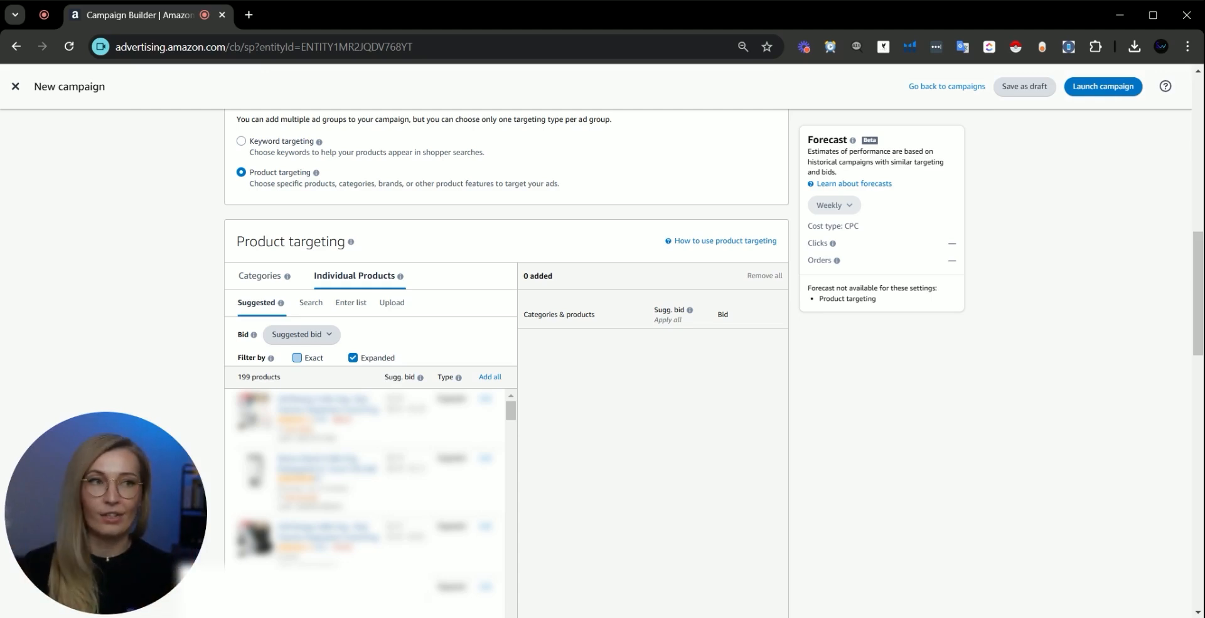
Step: Turn the Exact filter for suggested individual products on and off again, keeping Expanded selected in the product targeting
scroll(312, 507, up, 3)
click(312, 507)
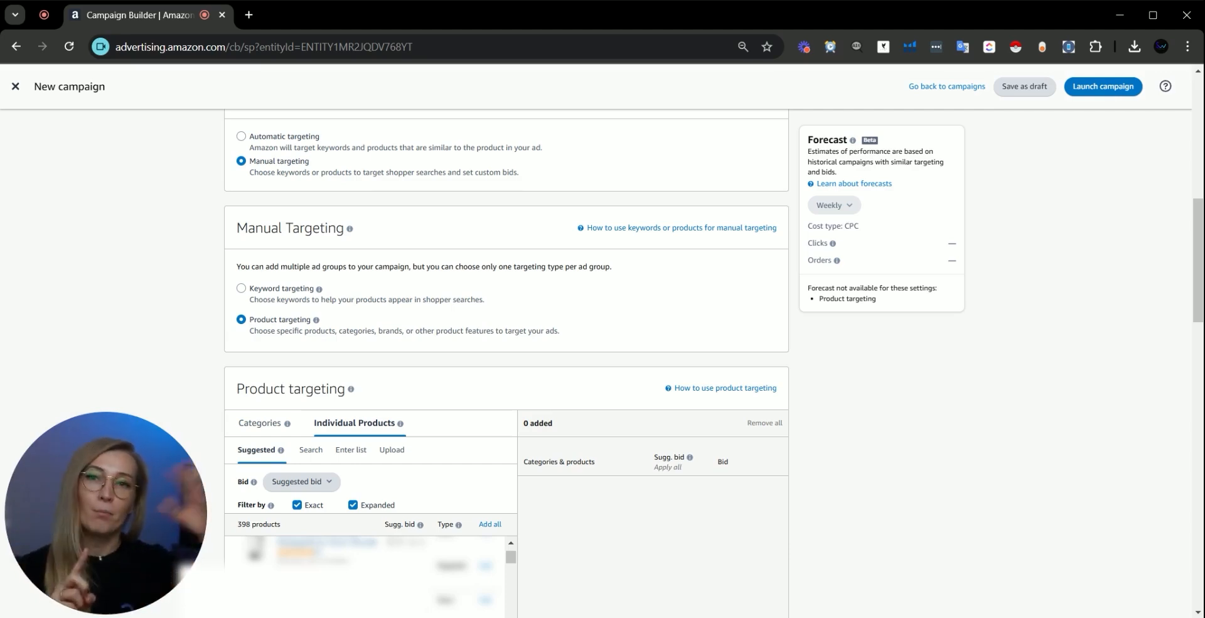
click(297, 505)
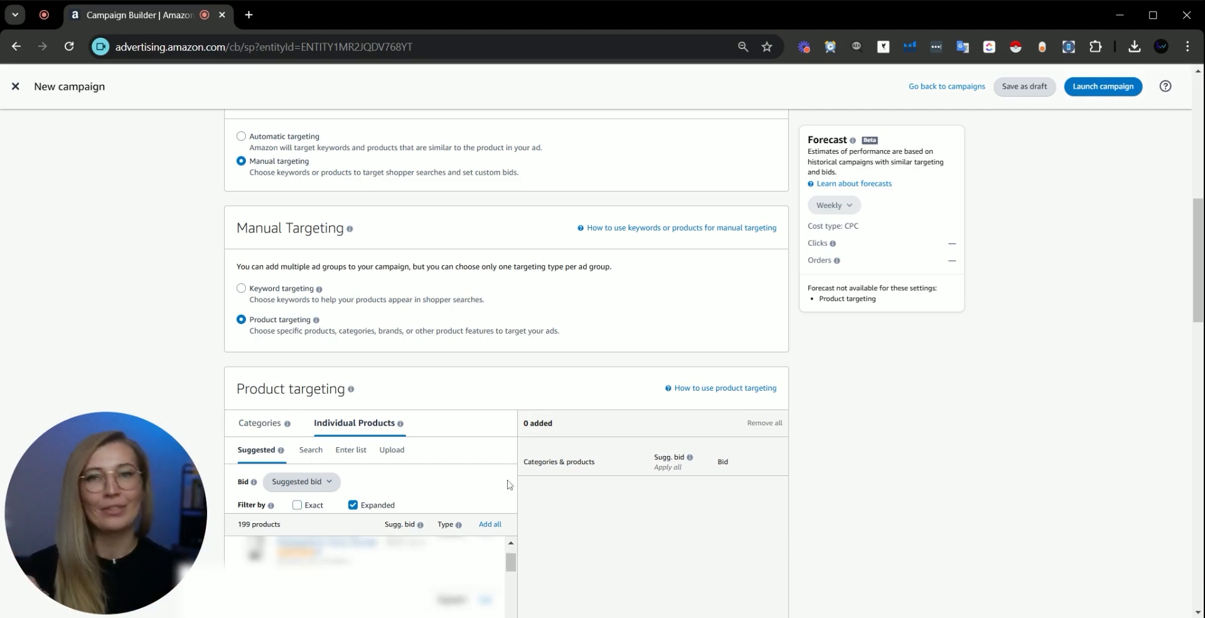